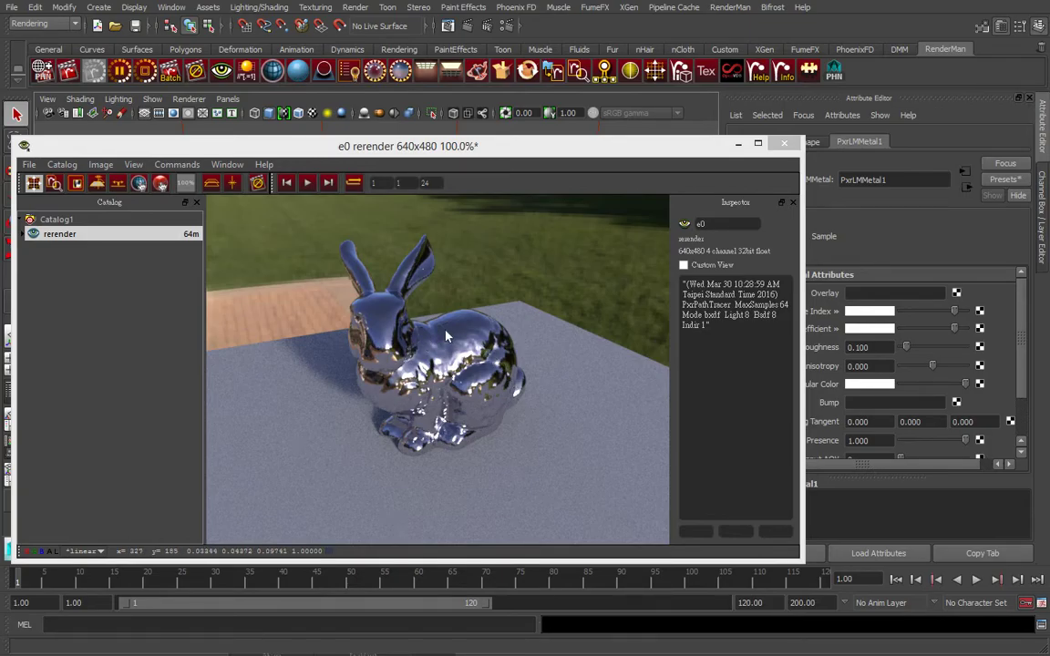
Minimize the render view and bring up the RenderMan RMS Materials list.
click(738, 146)
click(739, 146)
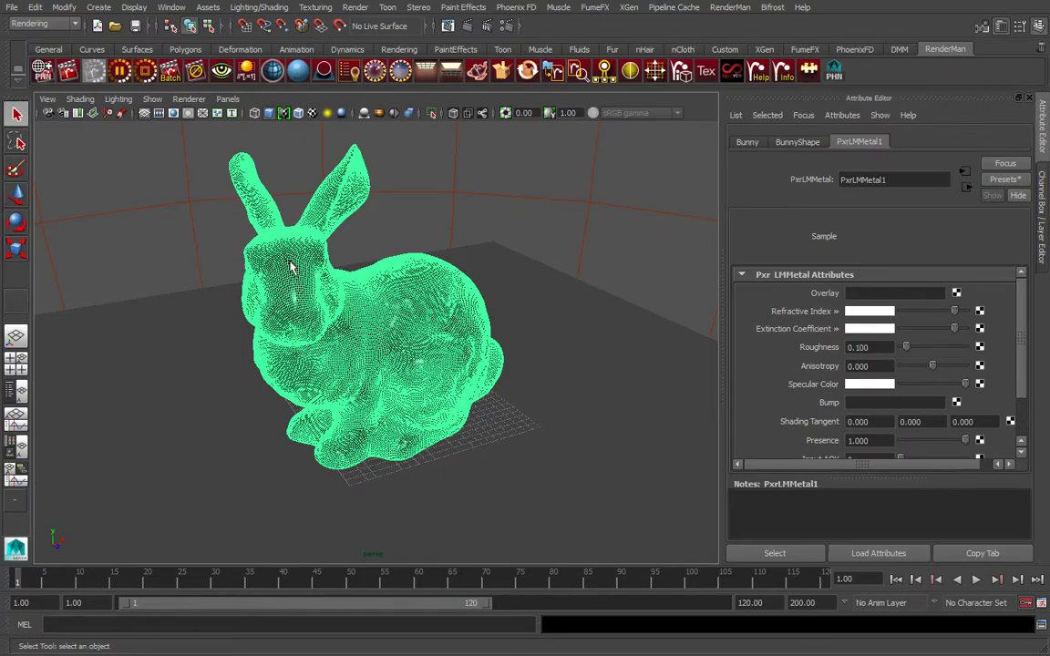
click(730, 7)
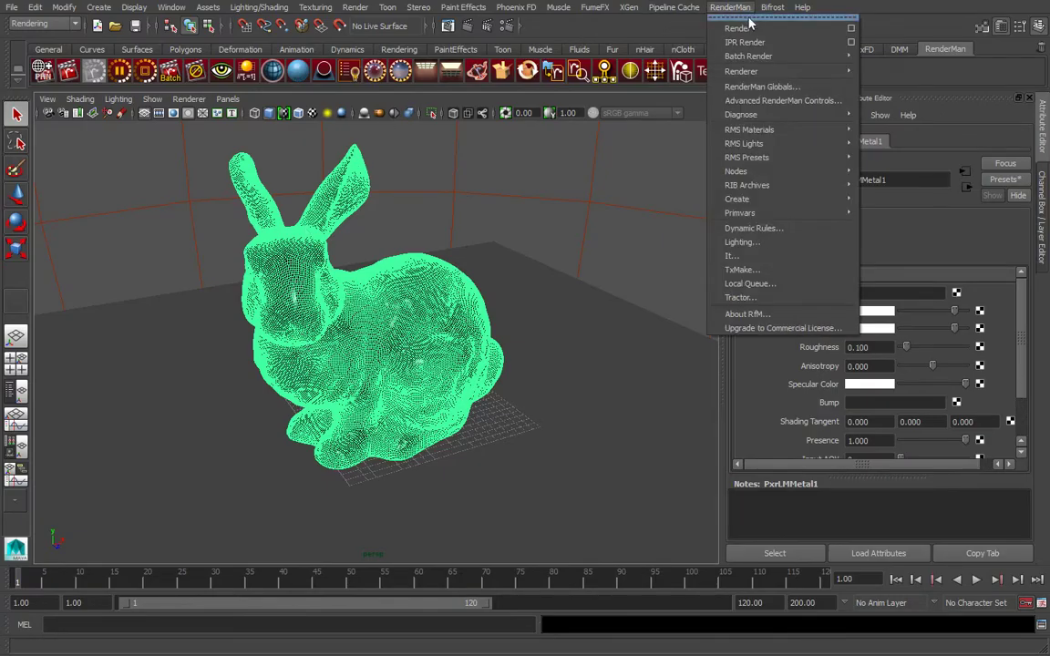
mouse_move(749, 130)
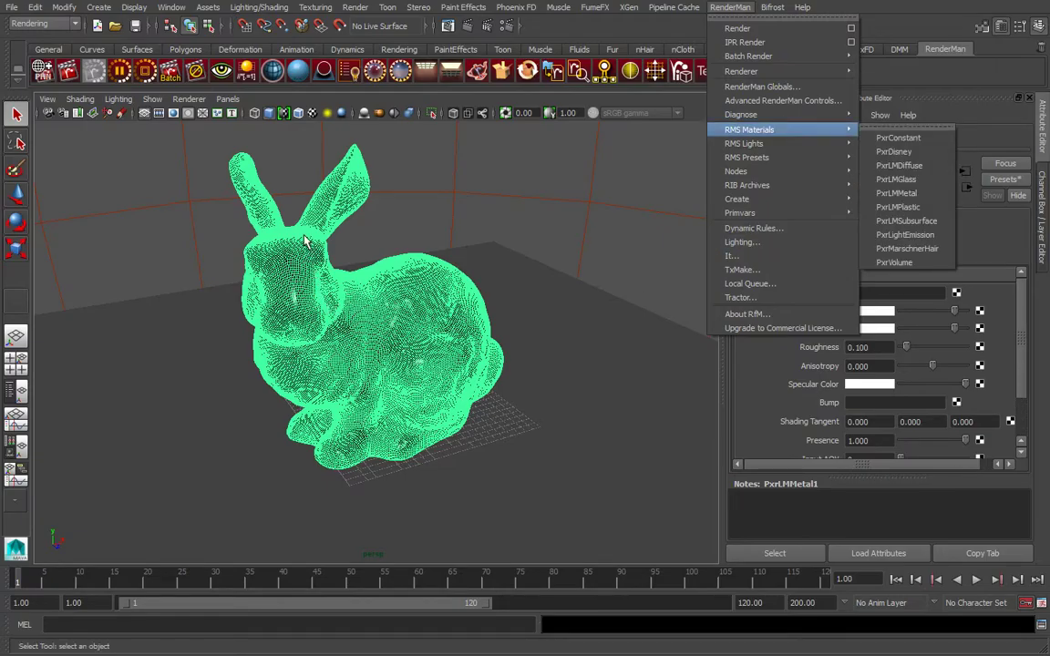
Dismiss the RMS materials list and scroll the PxrLMMetal1 attributes to Specular Color.
key(Escape)
key(Escape)
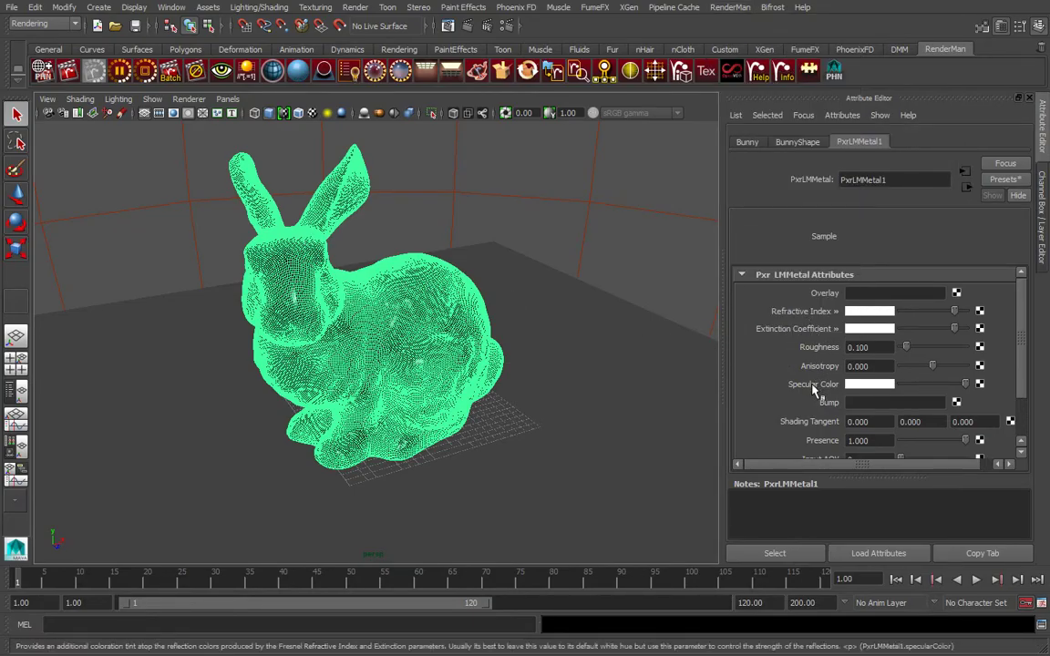
mouse_move(1022, 352)
mouse_down()
mouse_move(1031, 369)
mouse_move(1035, 328)
mouse_move(1031, 369)
mouse_move(932, 339)
mouse_up()
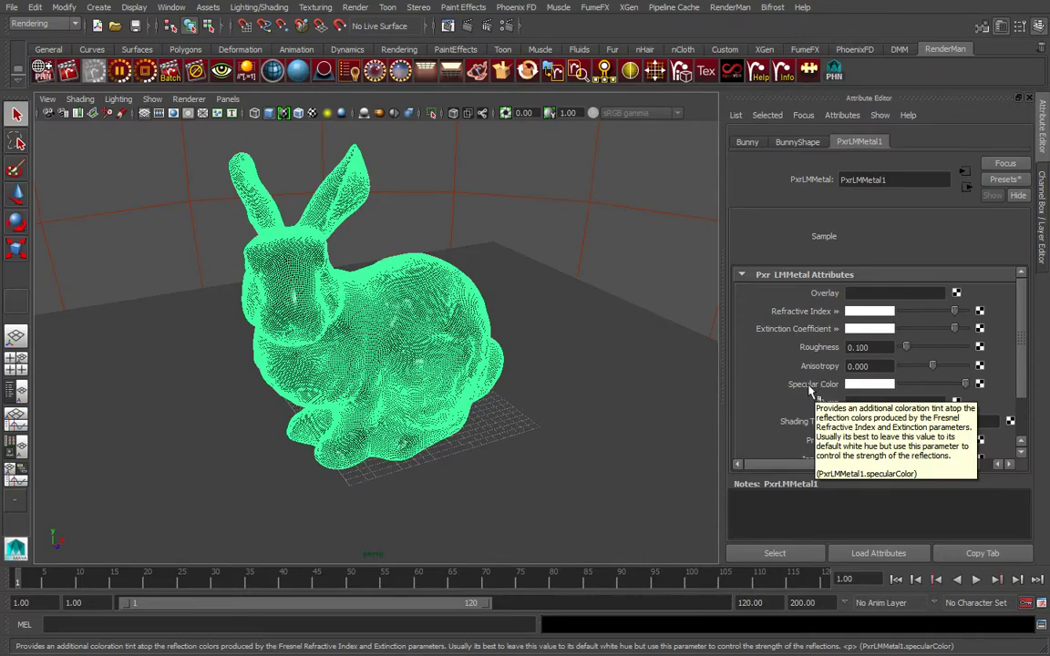
Assign PxrLMGlass1 to the bunny, inspect its attributes, then reassign PxrLMMetal1.
right_click(291, 243)
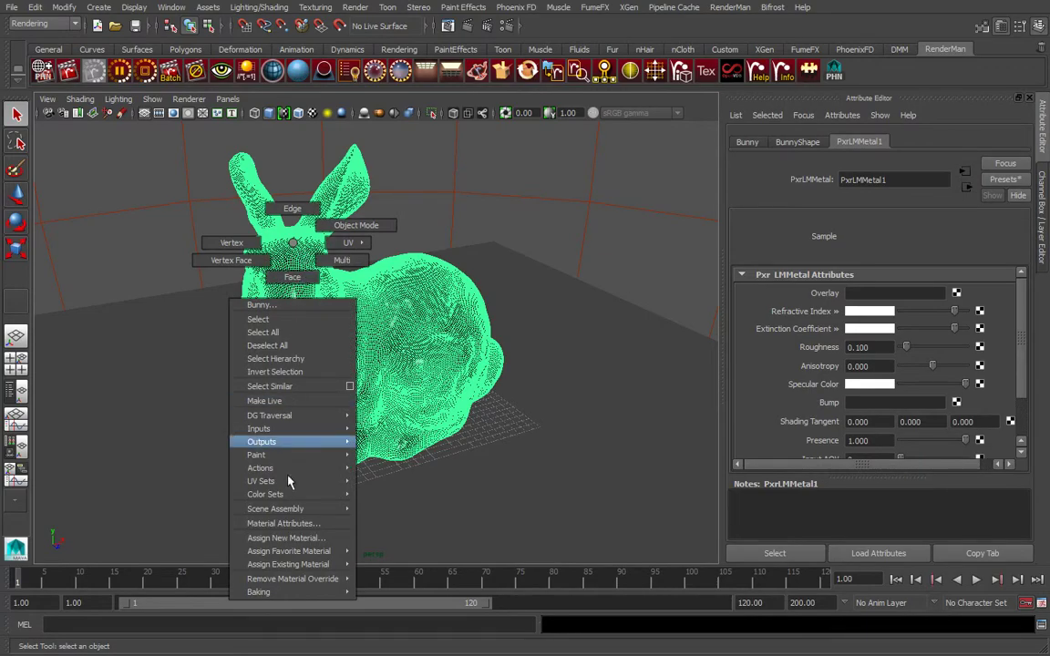
mouse_move(288, 564)
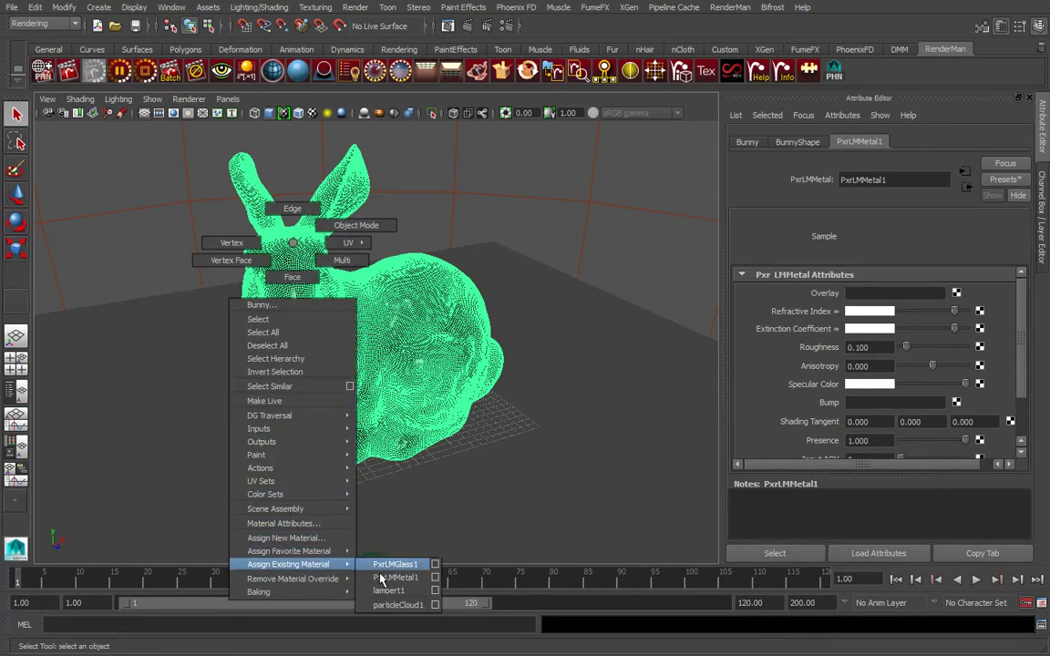
click(396, 565)
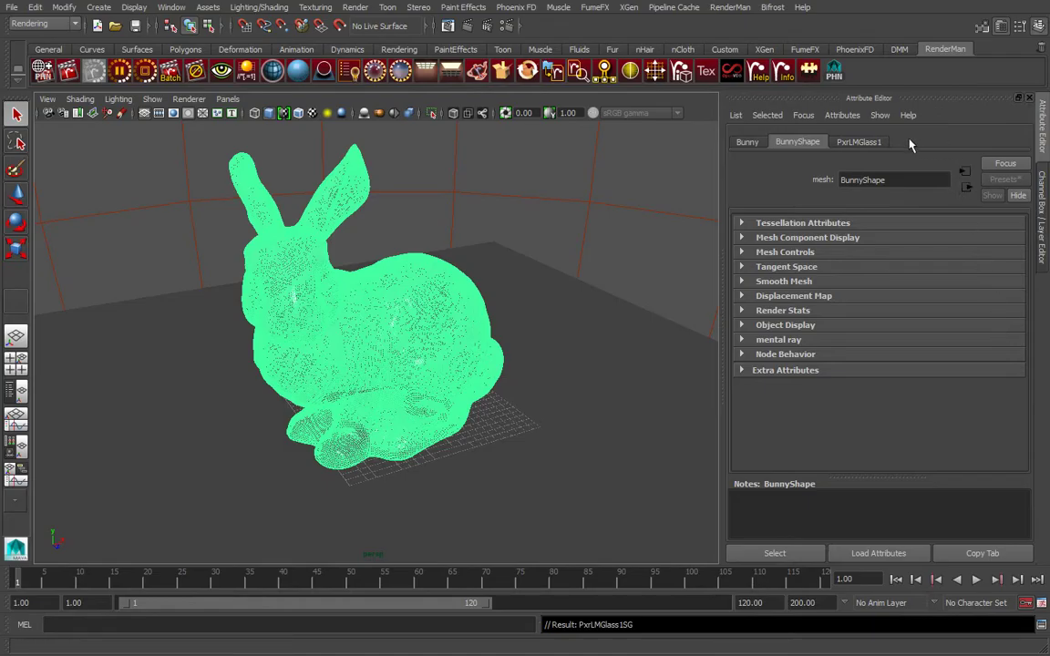
click(859, 141)
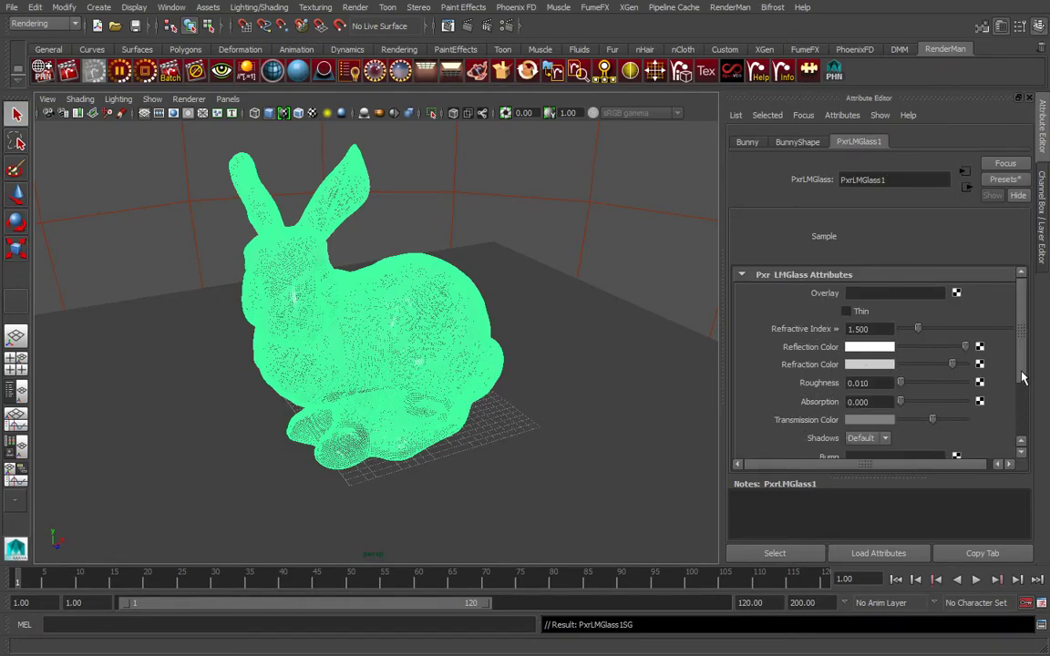
mouse_move(1021, 329)
mouse_down()
mouse_move(1021, 401)
mouse_move(1037, 349)
mouse_move(1034, 434)
mouse_move(1034, 328)
mouse_up()
right_drag(288, 243, 406, 578)
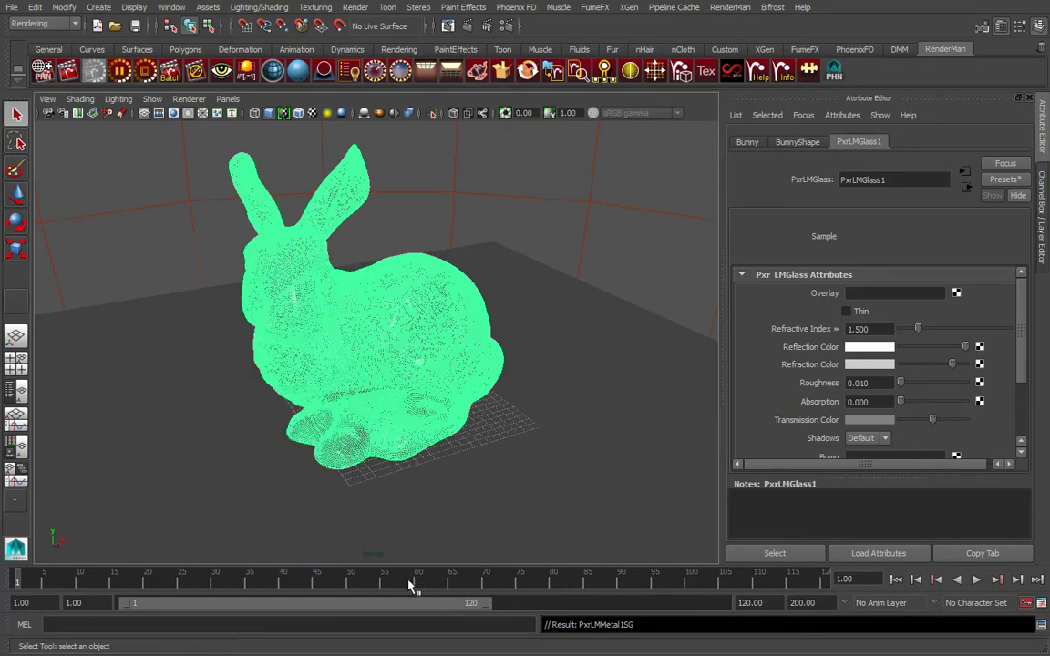
Show the PxrLMMetal1 attributes and bring up the Refractive Index metal presets.
click(864, 142)
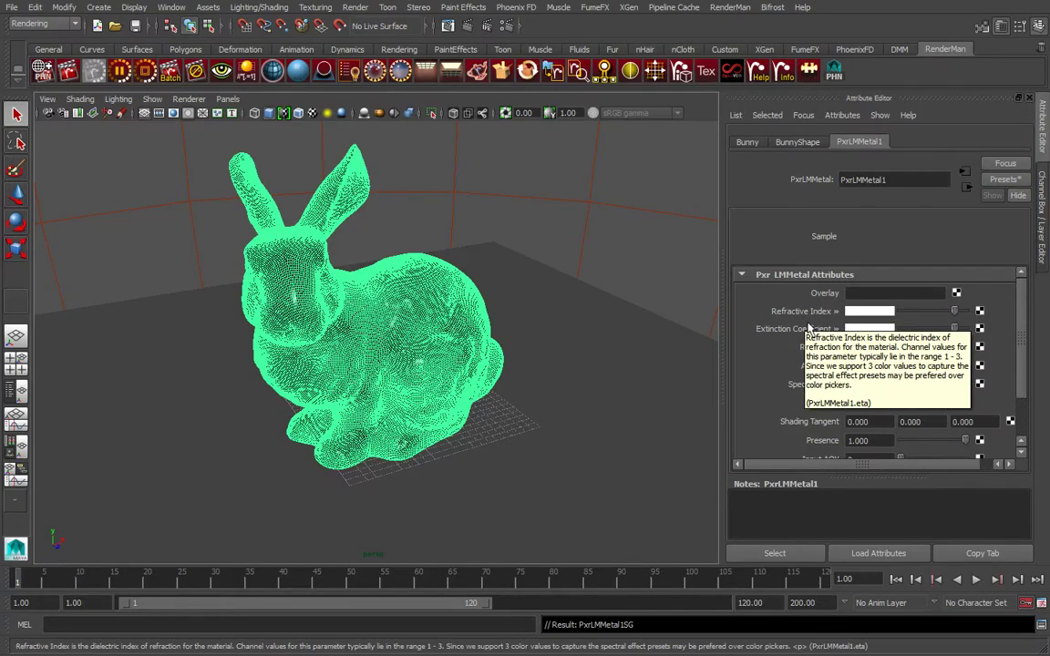
mouse_move(802, 311)
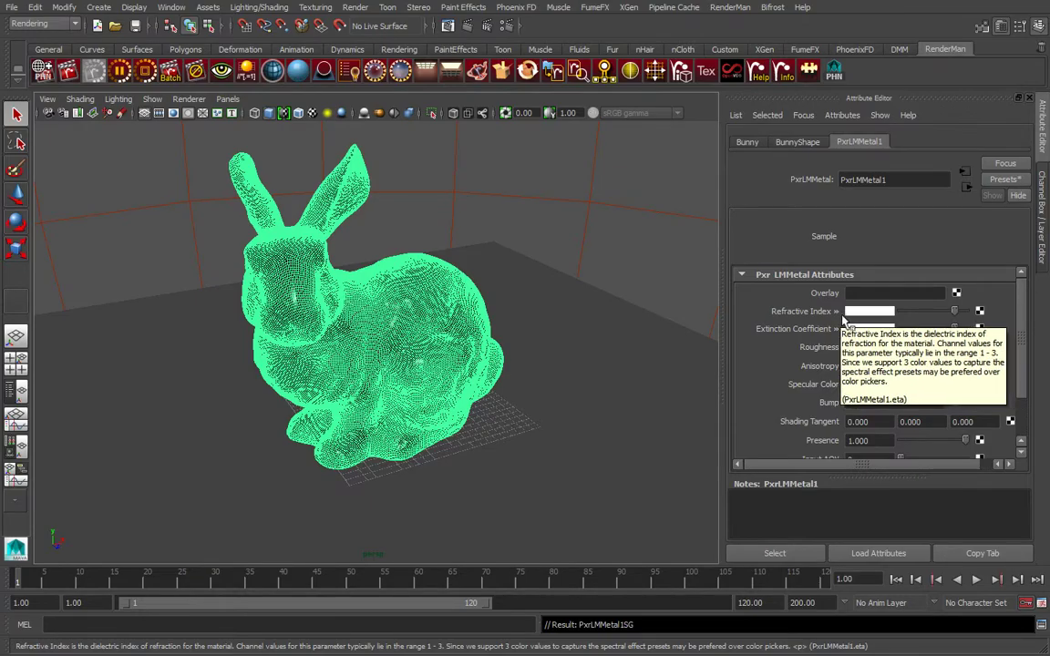
click(843, 318)
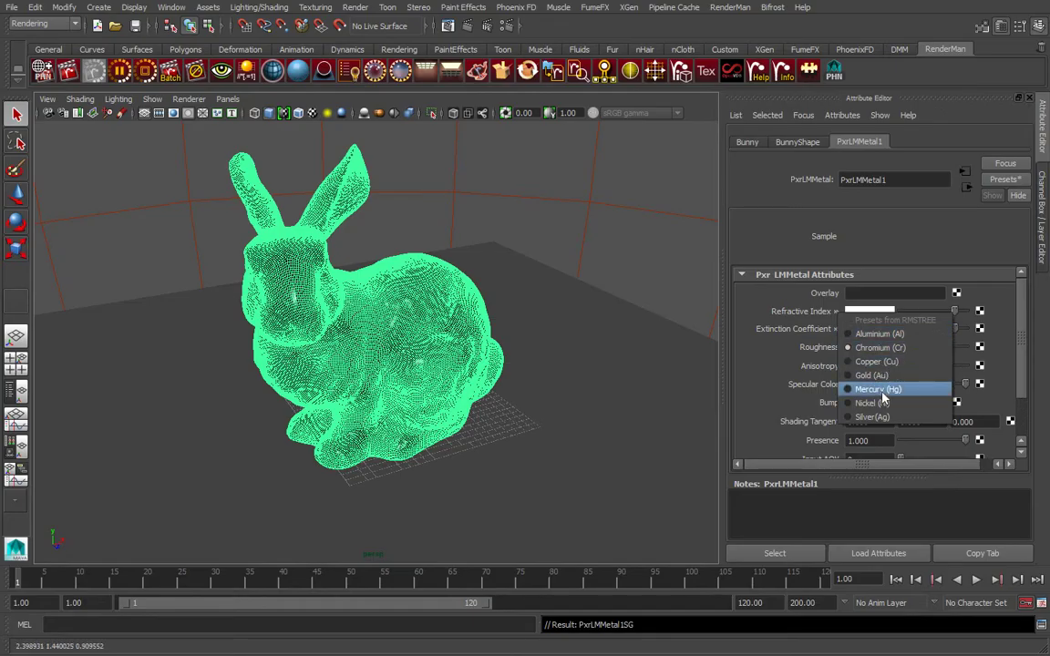
Apply a metal preset, shift the IPR view left, and set Refractive Index to Aluminium (Al).
click(872, 416)
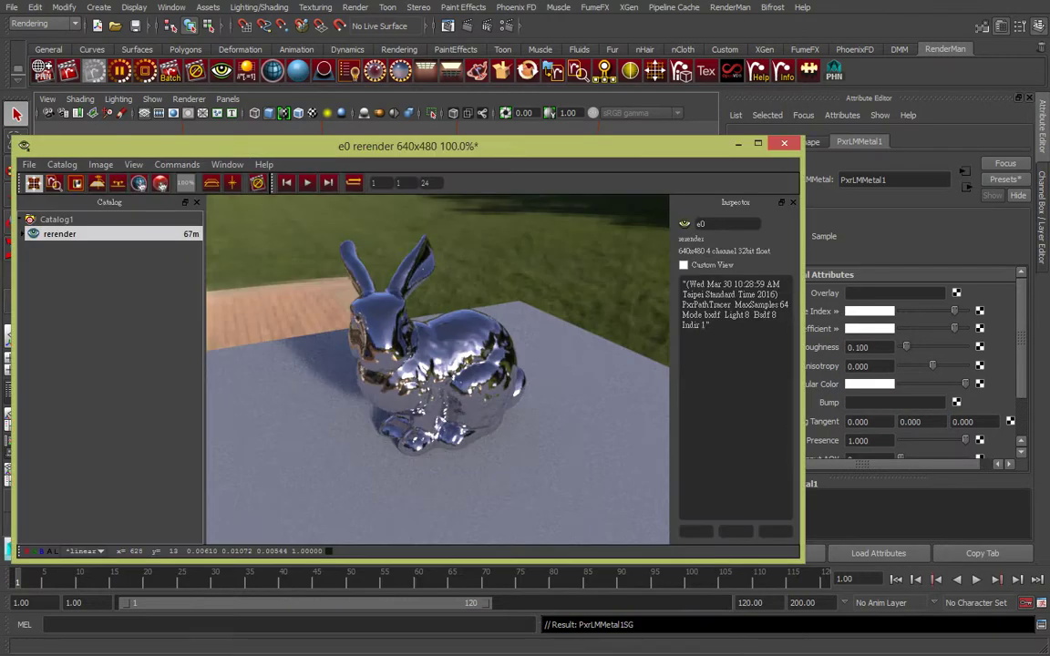
drag(687, 156, 634, 159)
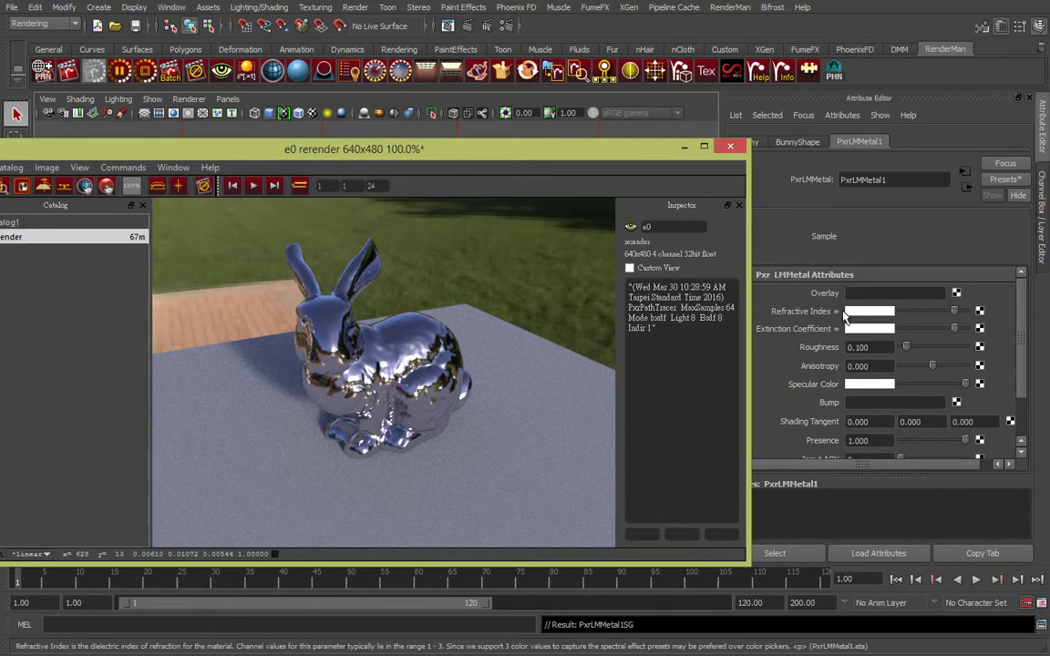
click(843, 315)
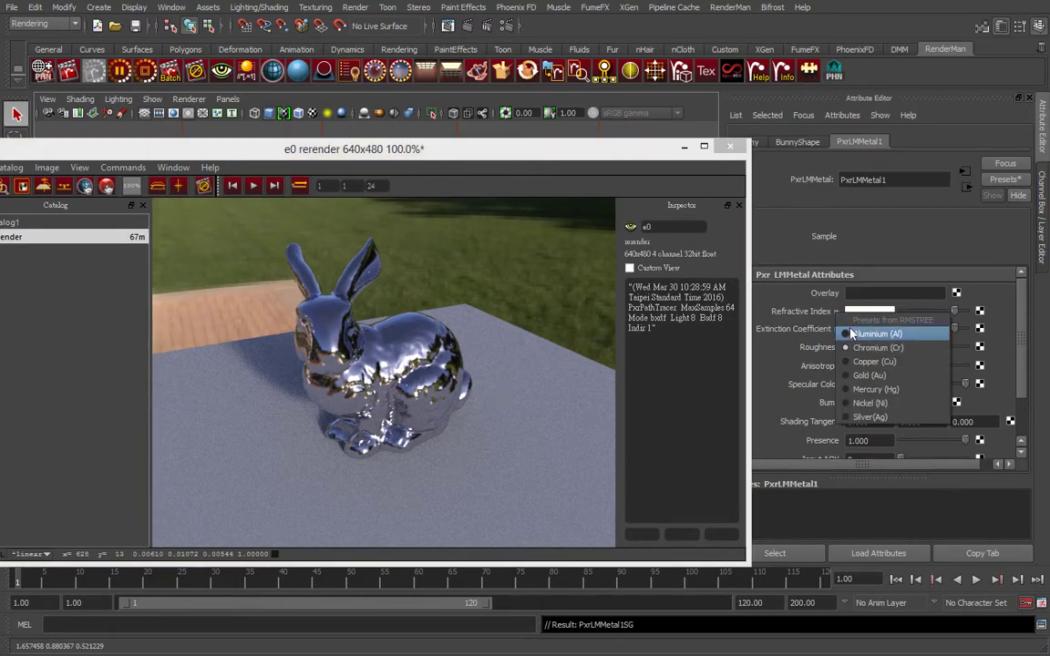
click(855, 339)
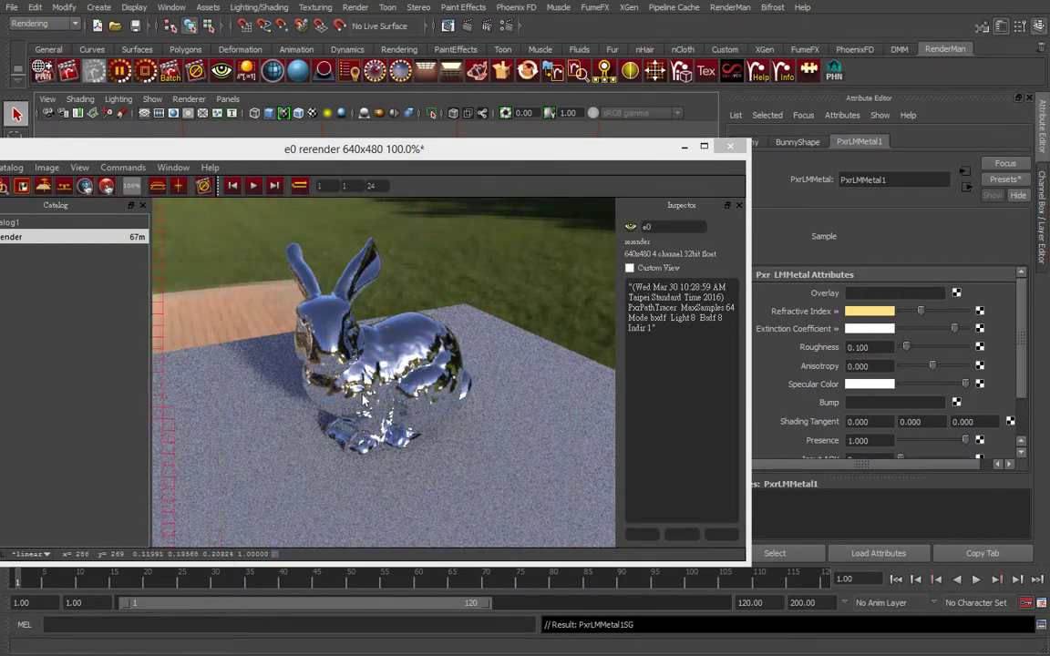
click(837, 328)
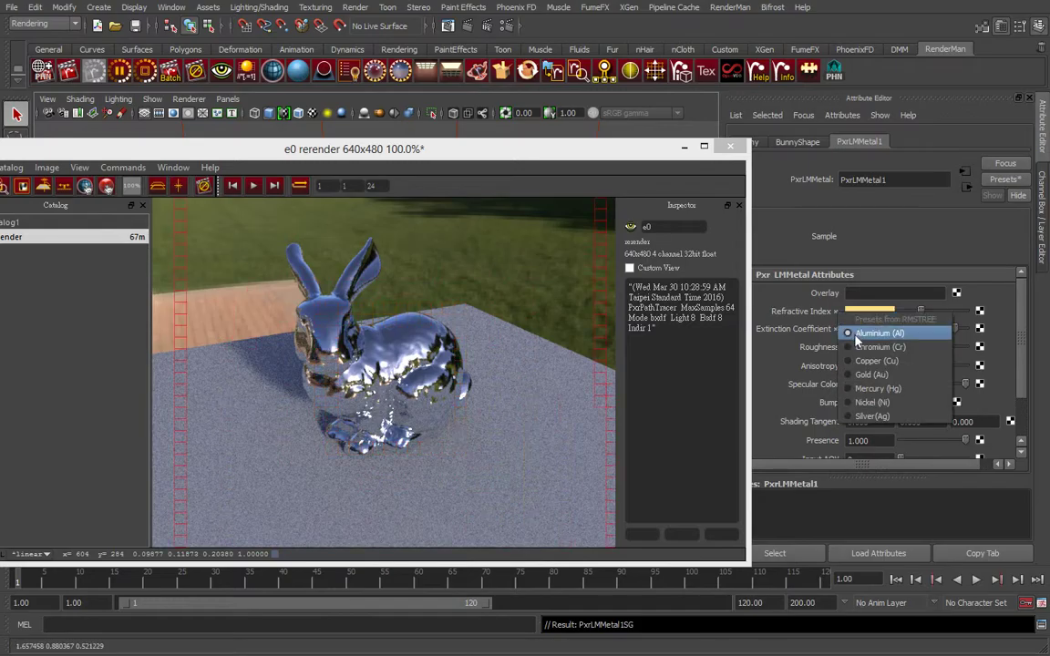
Apply the Gold (Au) metal preset and let the IPR render refresh.
click(848, 375)
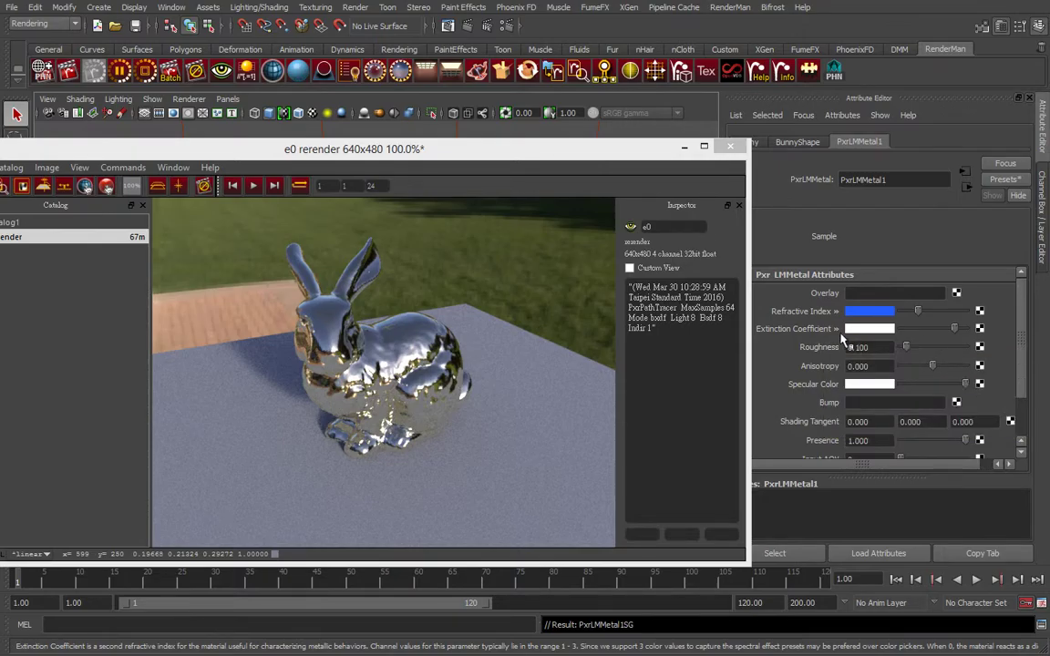
Try Aluminium (Al) on Refractive Index, Copper (Cu) on Extinction Coefficient, then Mercury (Hg).
click(846, 329)
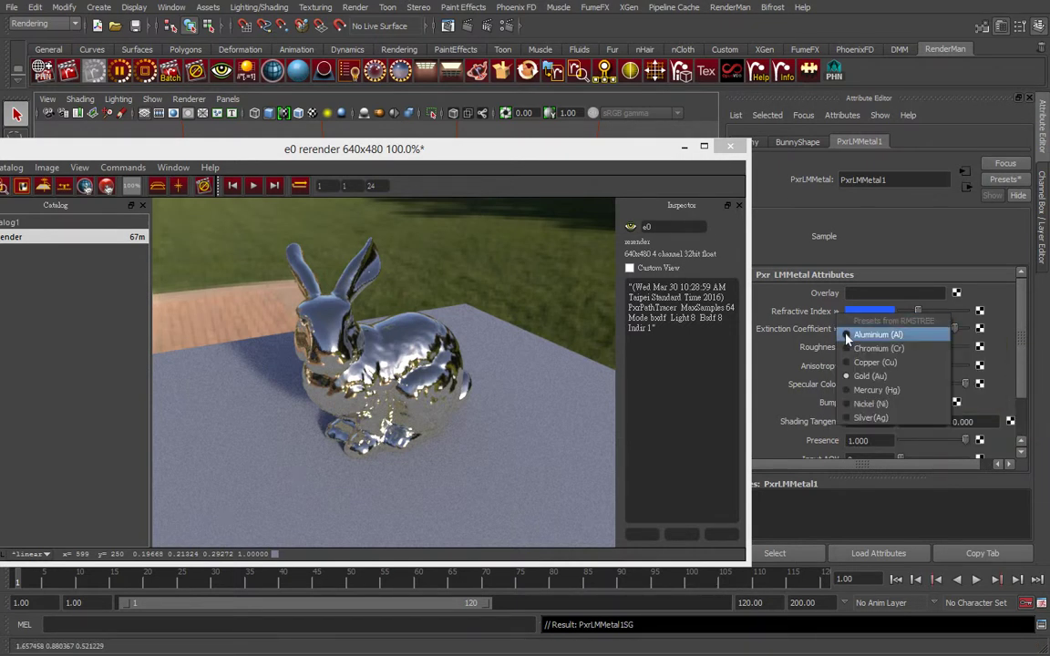
click(848, 338)
click(846, 335)
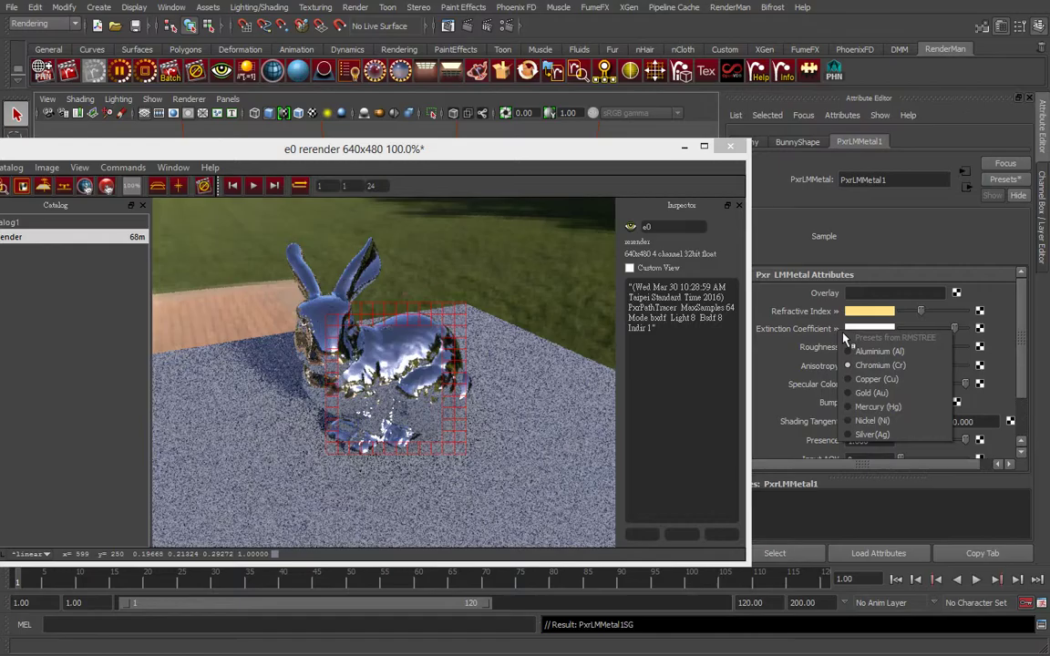
click(861, 378)
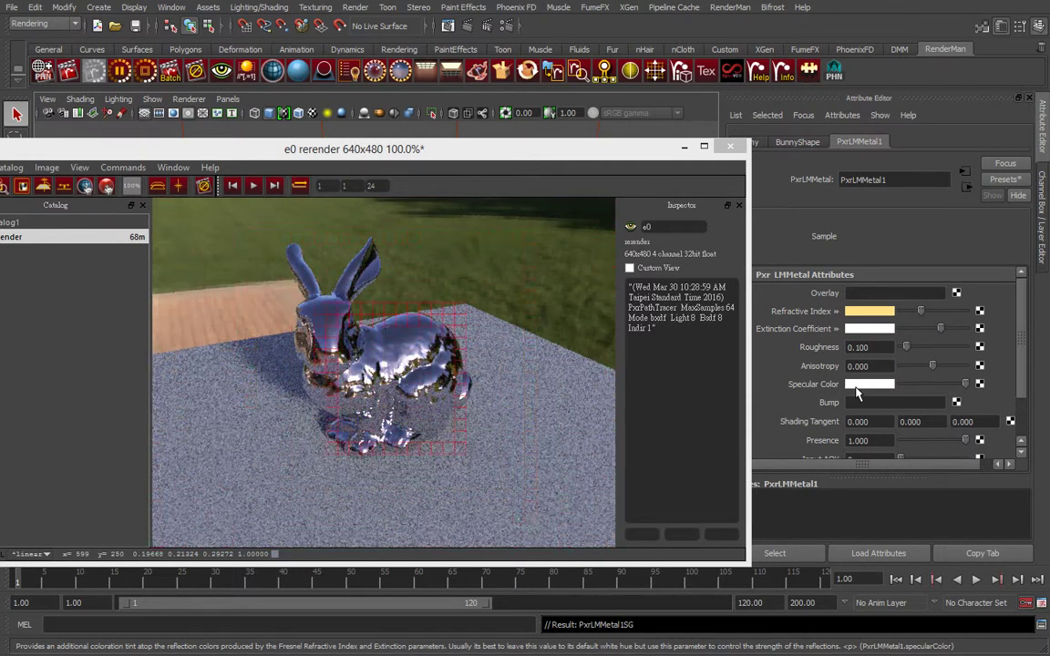
click(846, 330)
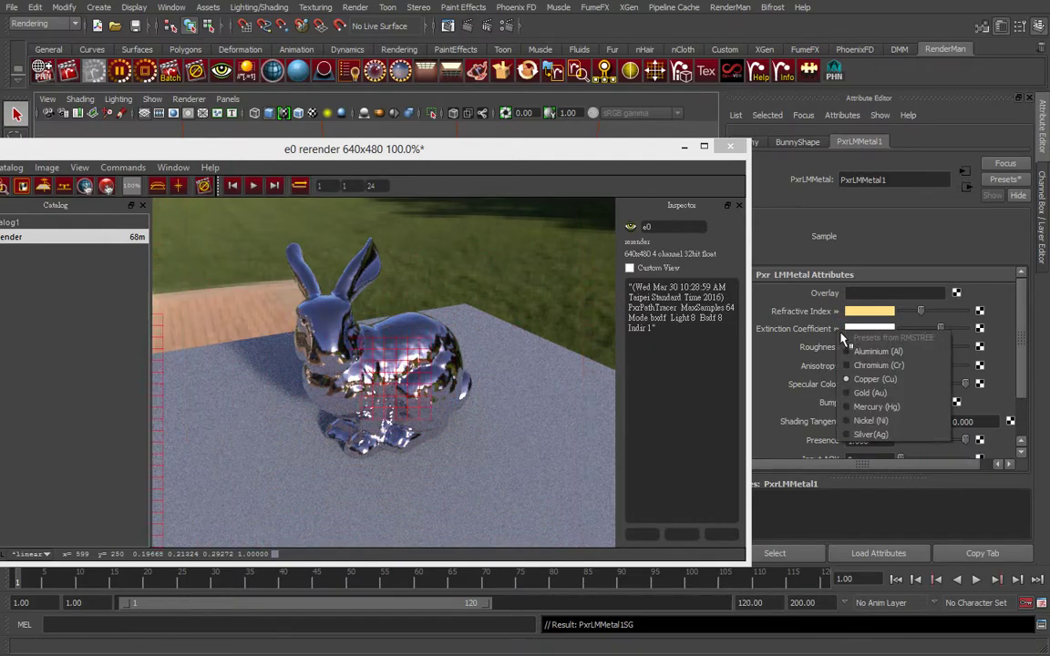
click(848, 410)
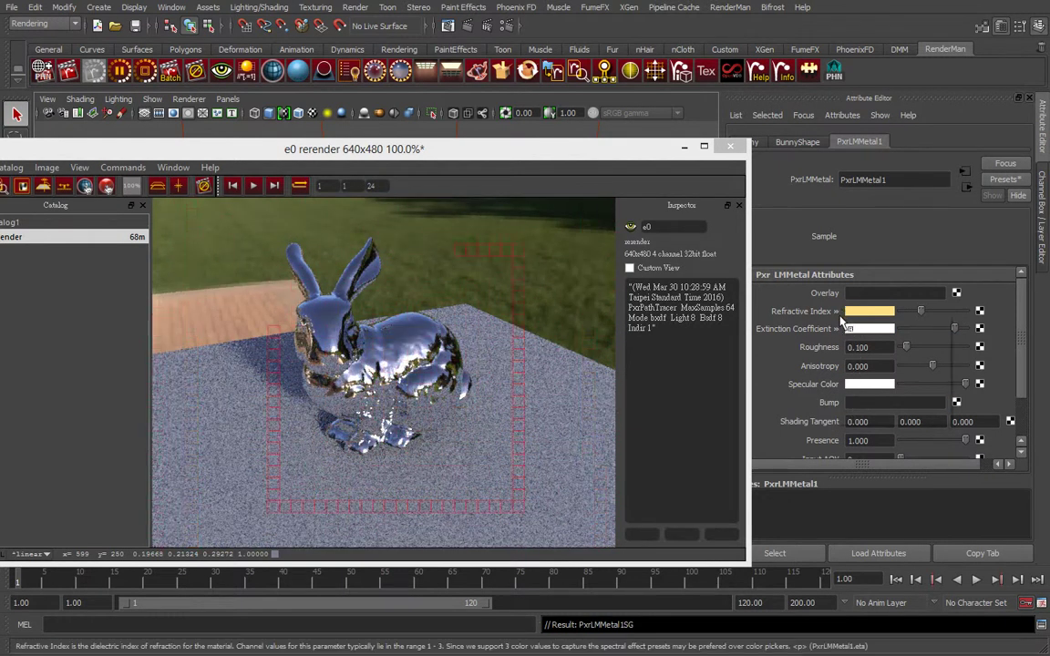
Give Refractive Index a darker preset and Extinction Coefficient the Copper (Cu) preset.
click(838, 313)
click(861, 403)
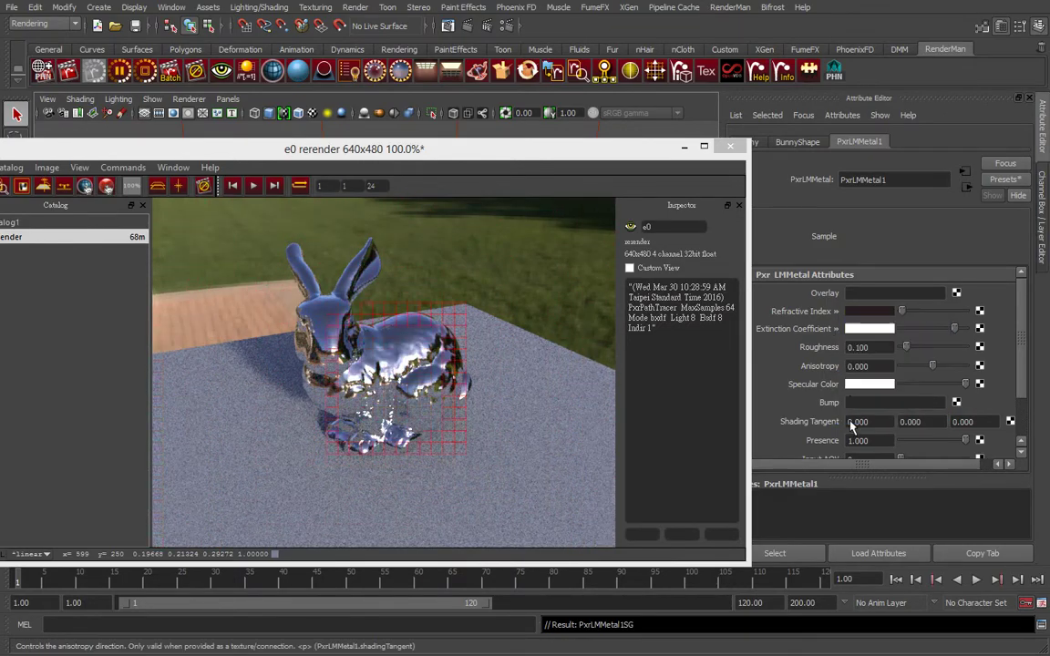
click(837, 329)
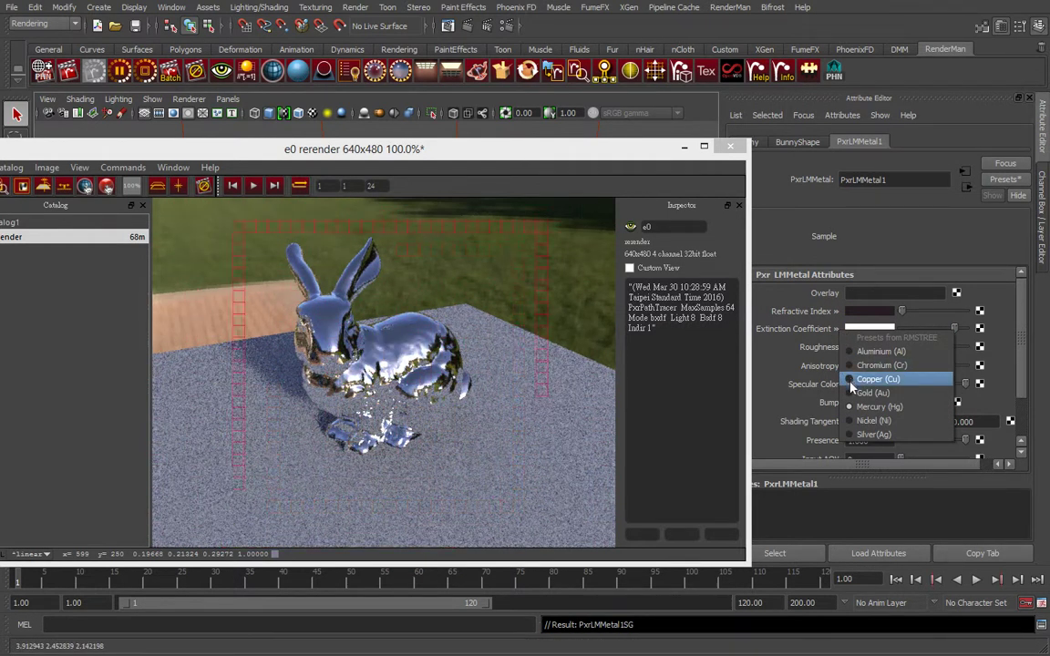
click(858, 393)
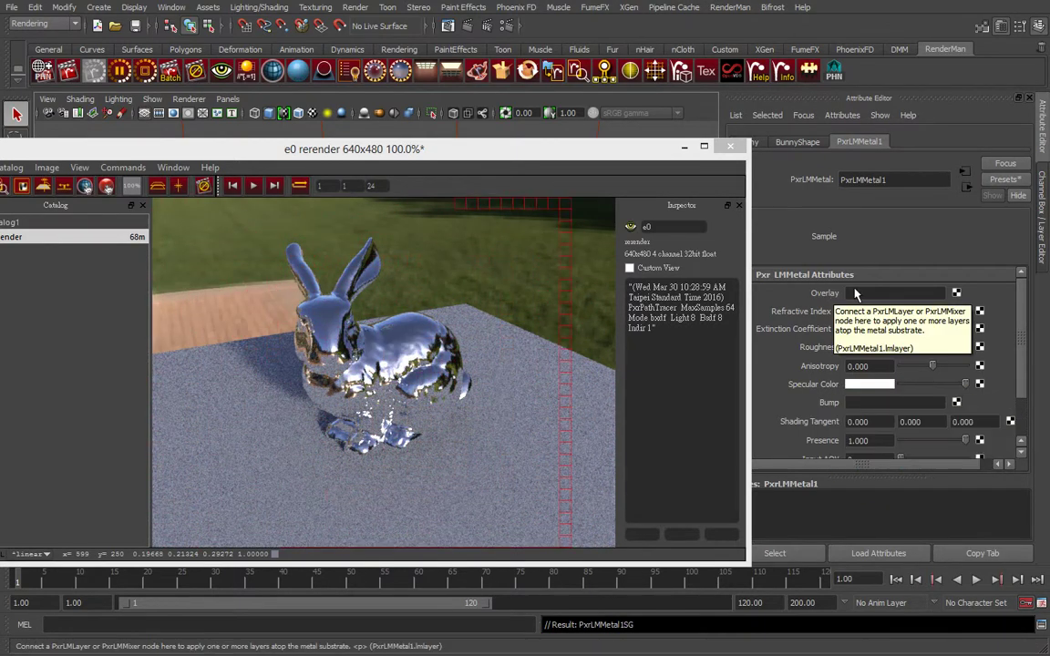
Replace the PxrLMMetal1 settings with the Default preset, restoring roughness 0.100.
click(1001, 180)
mouse_move(963, 217)
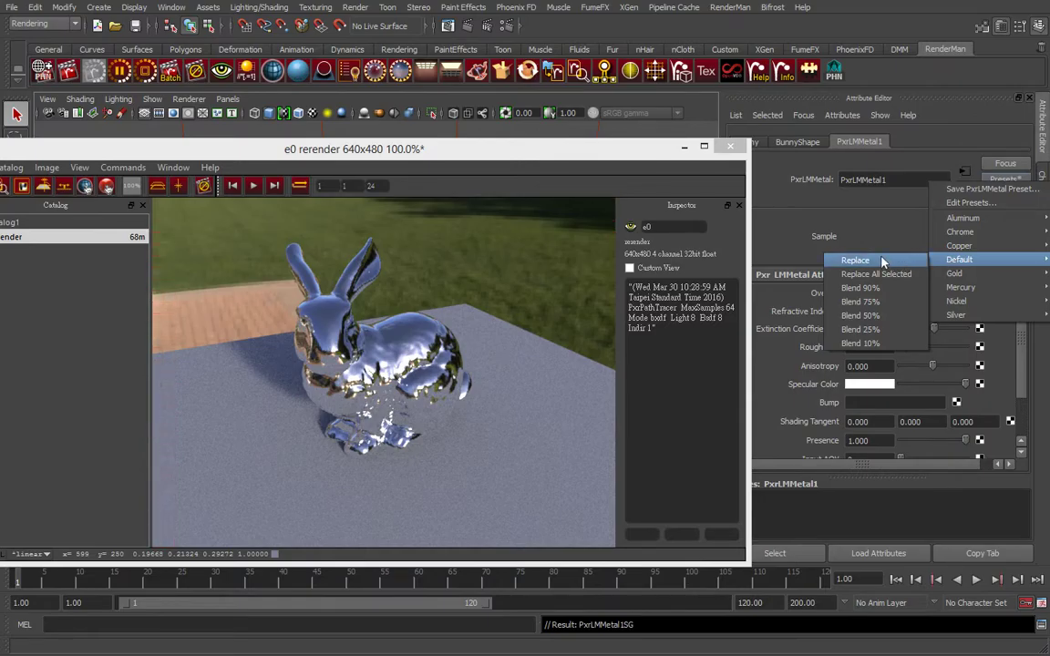
click(883, 262)
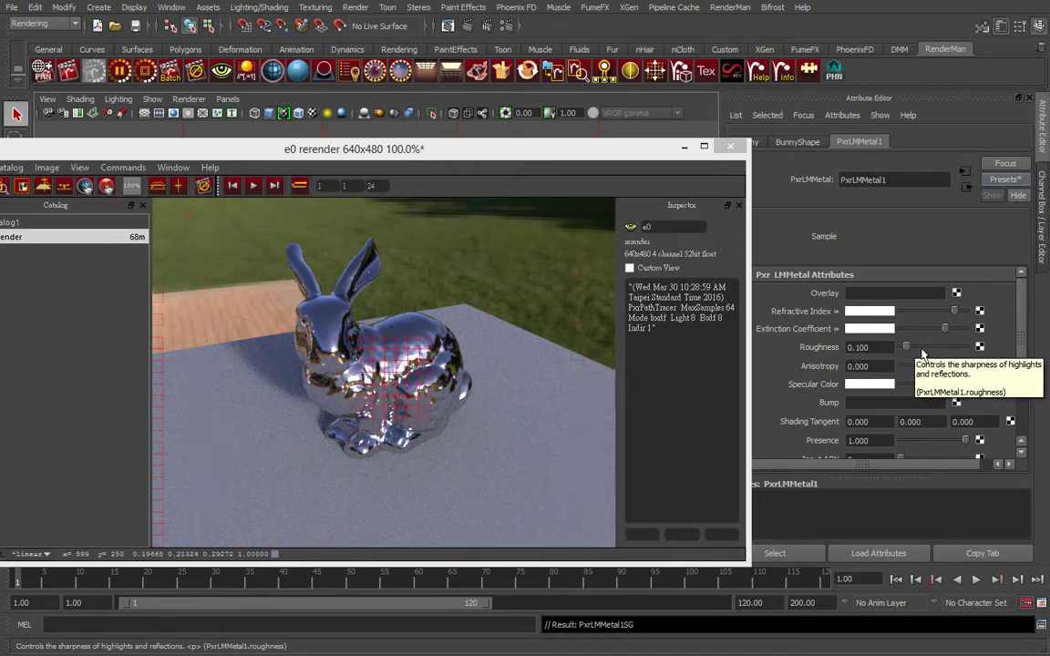
Drag Roughness to about 0.44, then 1.000, and settle at 0.213.
drag(906, 346, 941, 361)
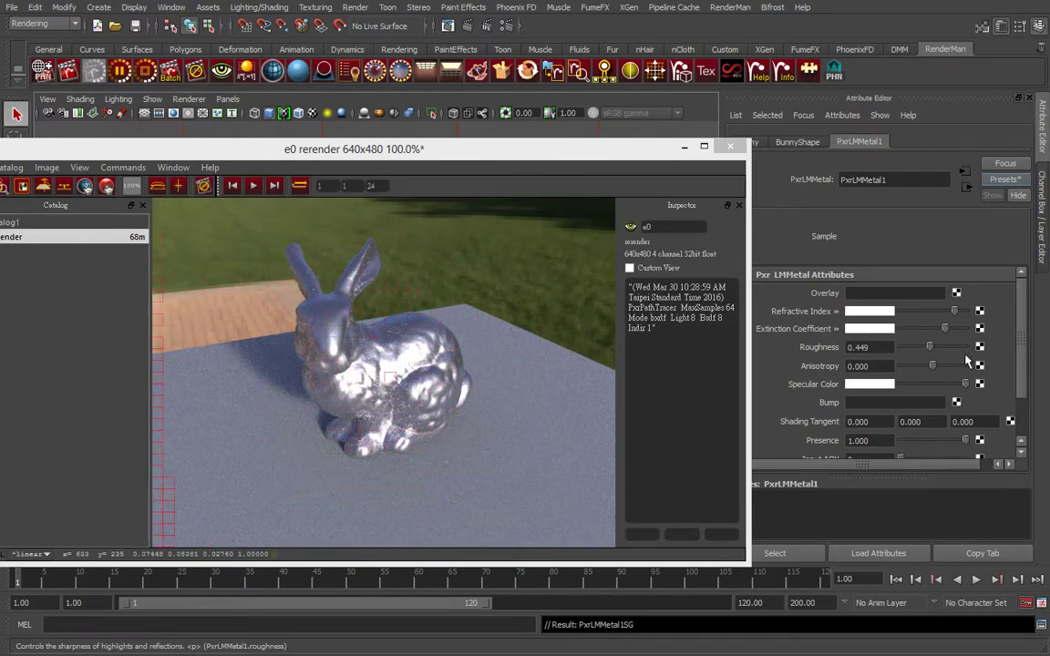
drag(929, 346, 971, 347)
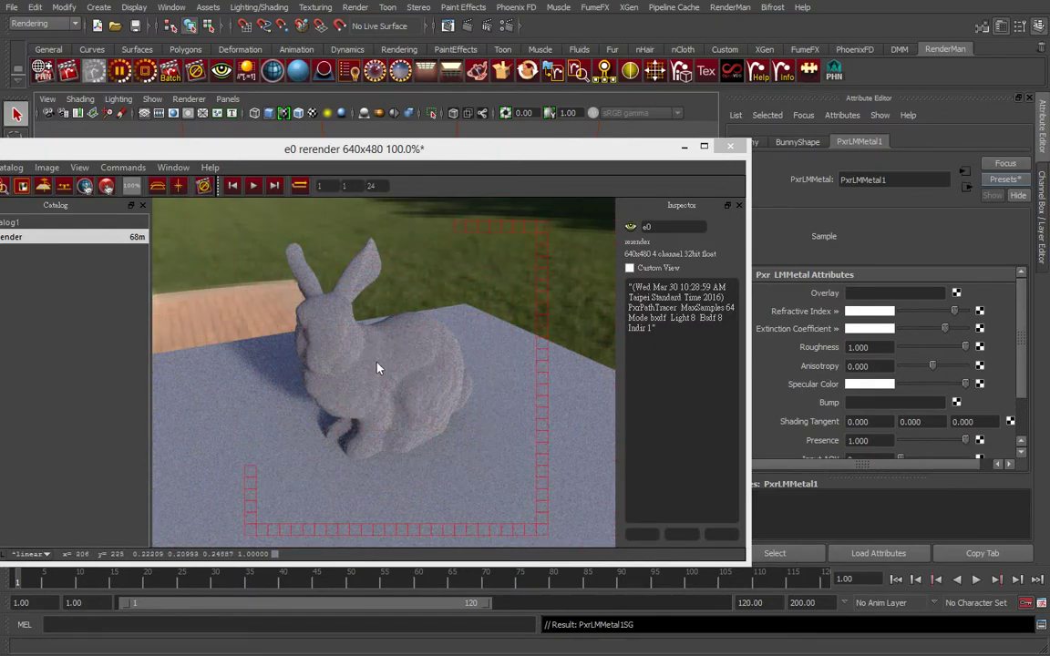
drag(972, 355, 924, 360)
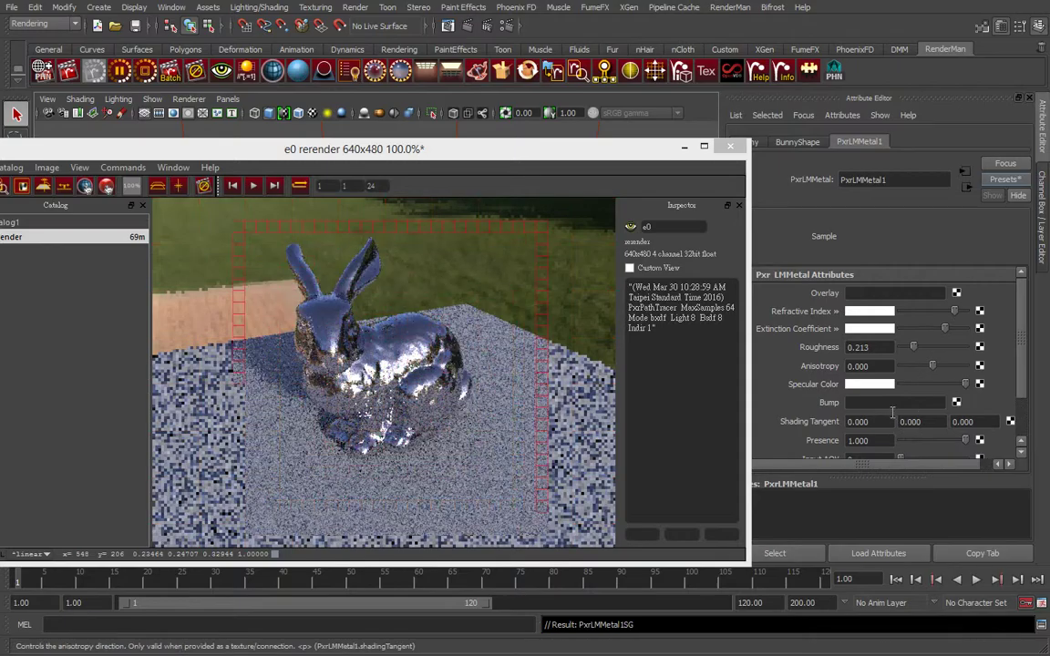
Reapply the Default material preset, bringing roughness back to 0.100 for mirror-like chrome.
click(987, 181)
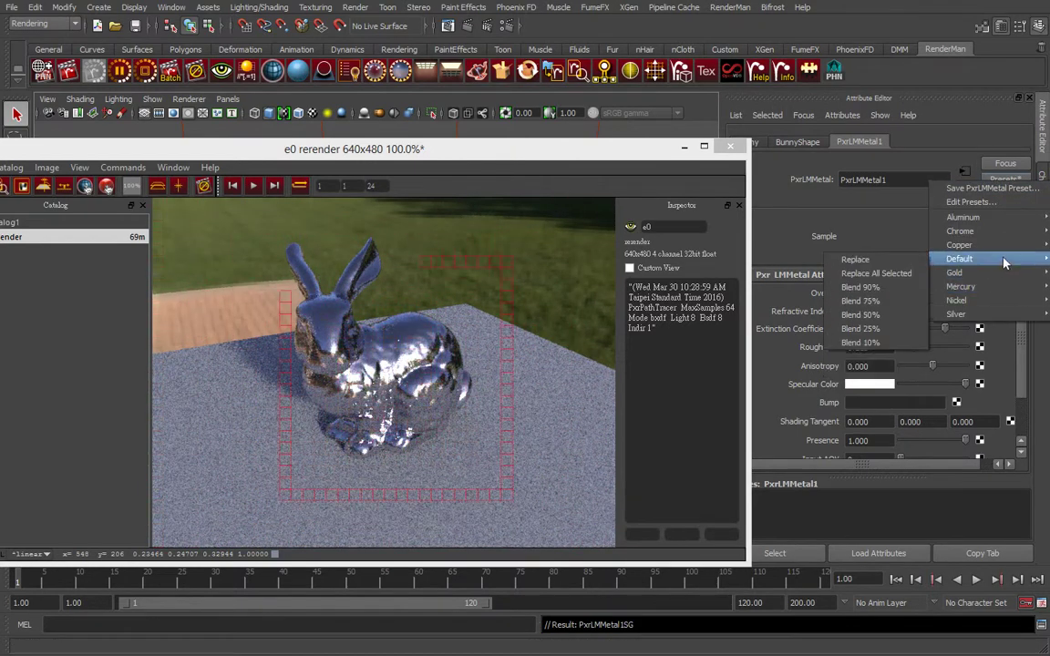
click(889, 264)
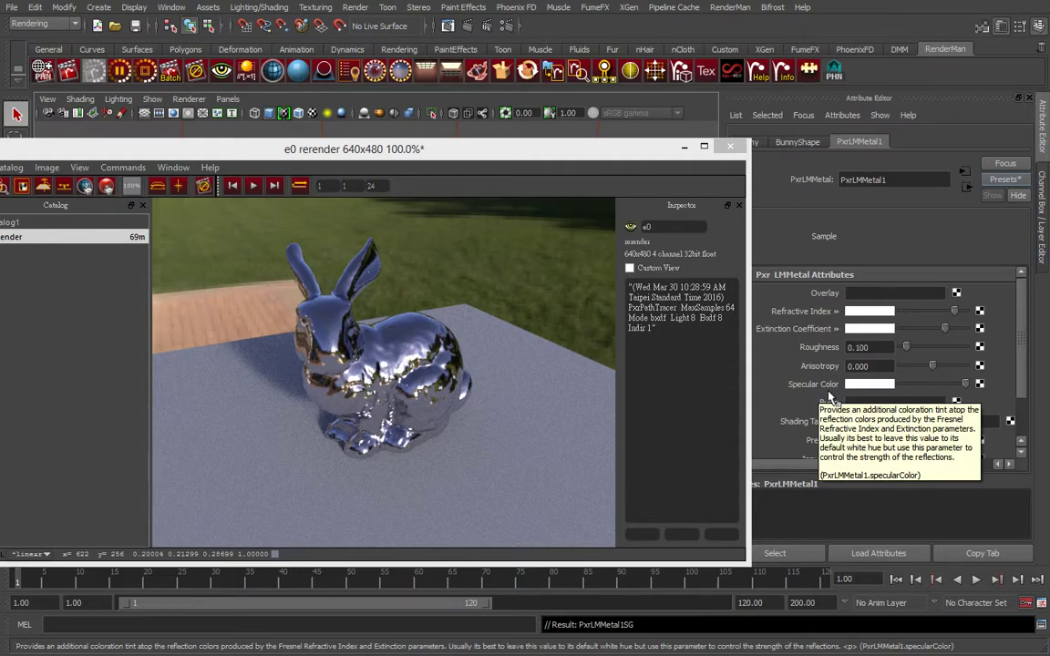
Try cyan, green and yellow for PxrLMMetal1's Specular Color, finishing on pure red.
click(857, 384)
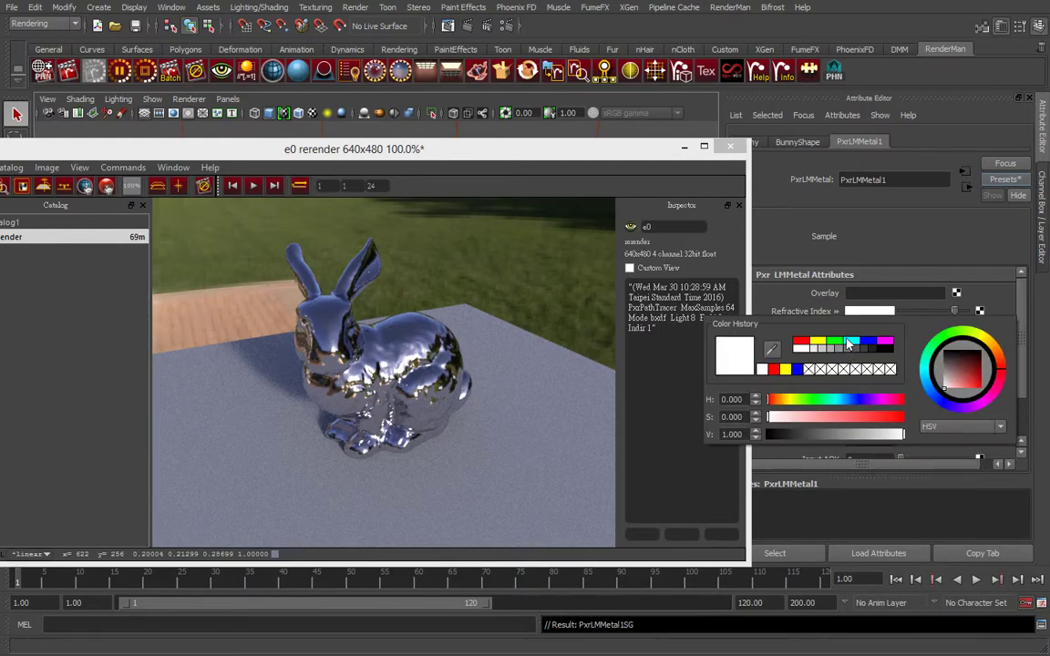
click(849, 342)
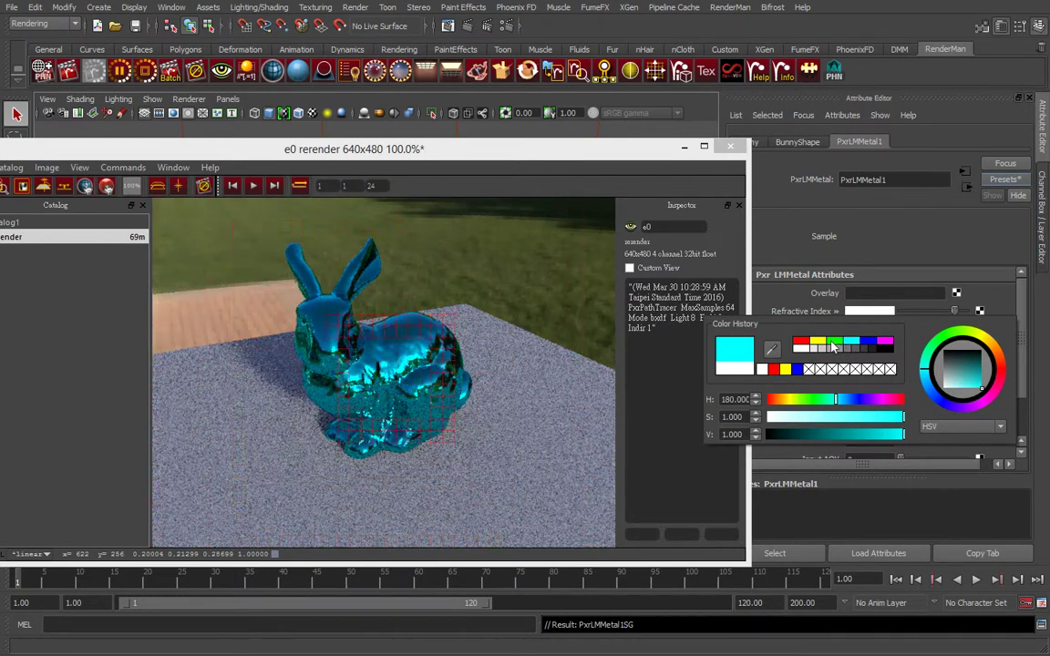
click(833, 344)
click(820, 343)
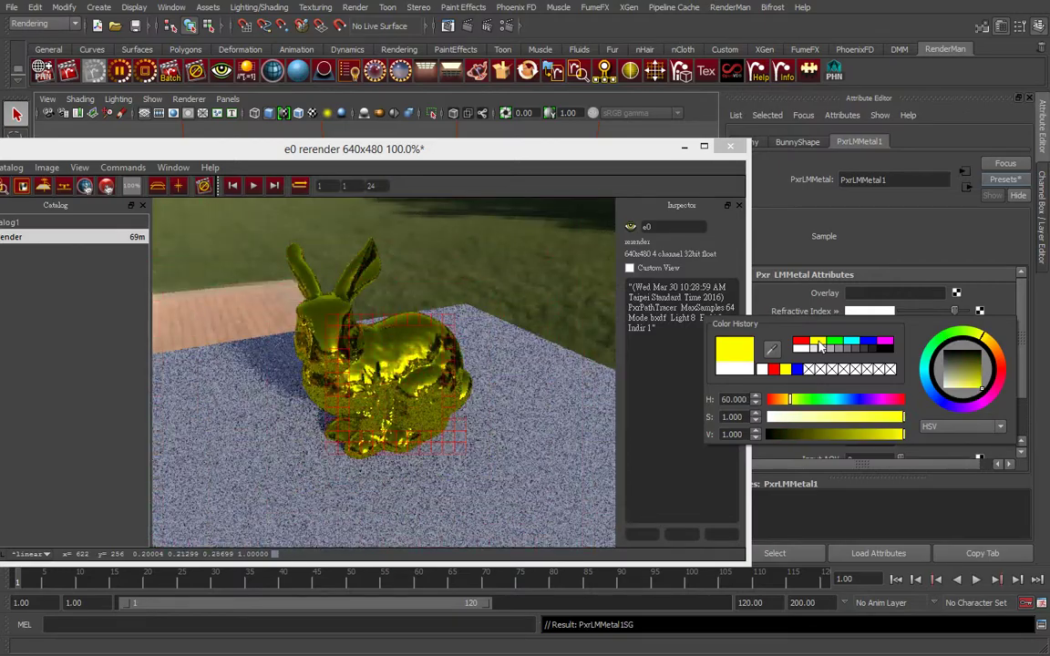
click(798, 343)
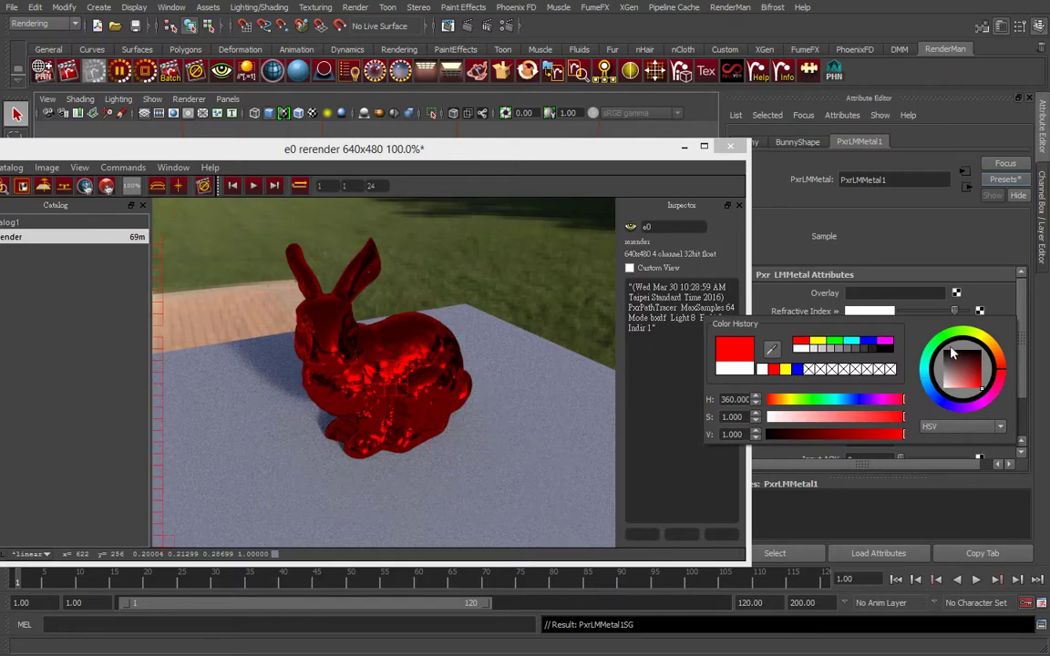
click(820, 343)
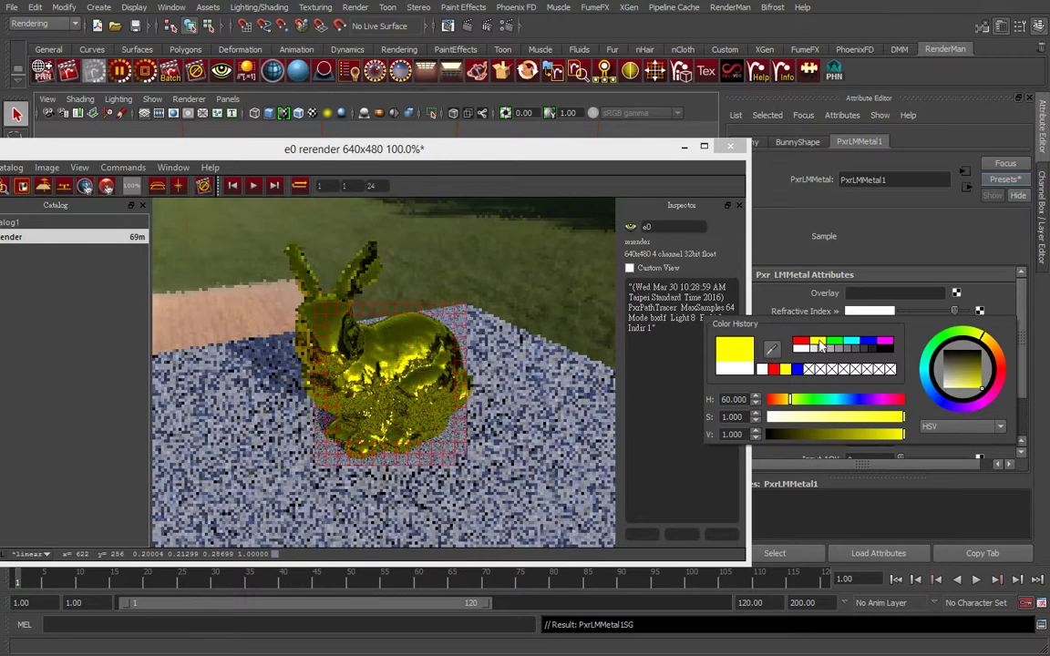
click(833, 342)
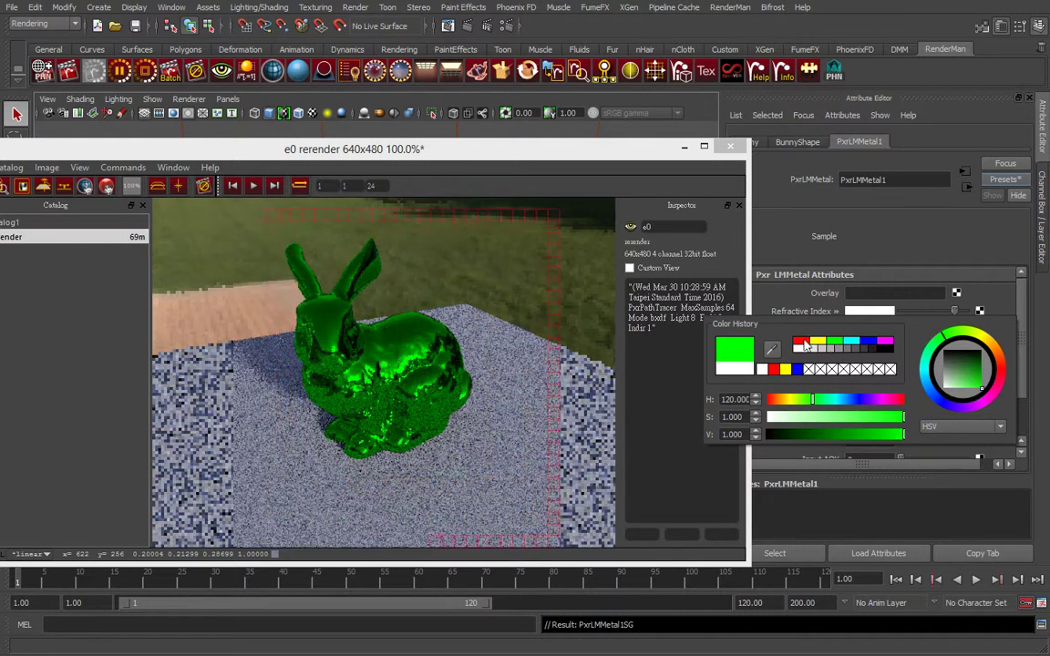
click(803, 343)
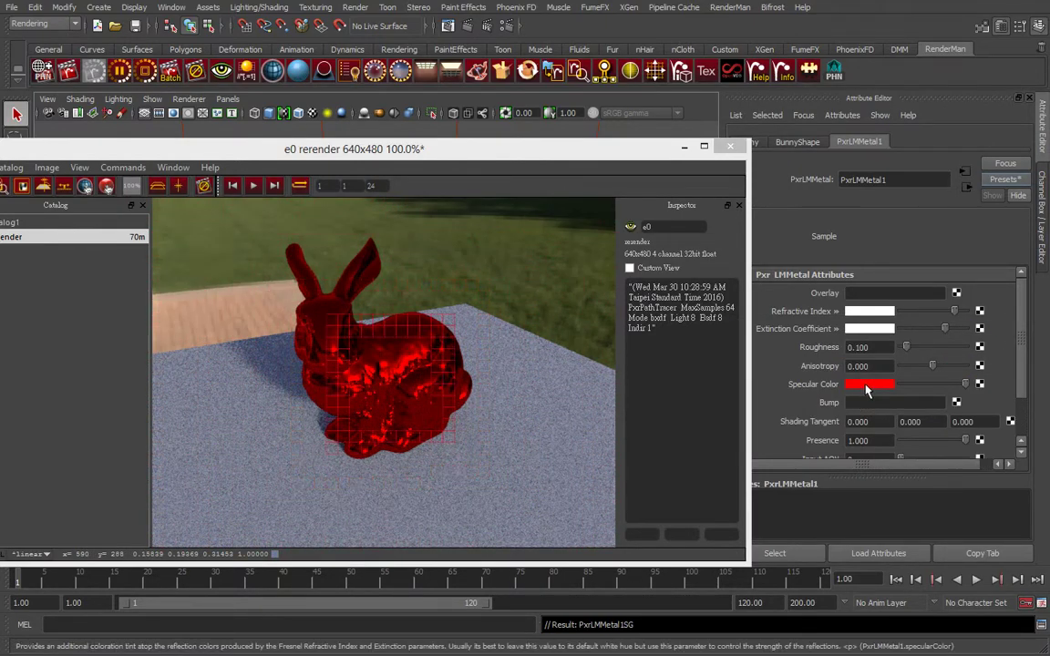
click(1005, 179)
mouse_move(959, 260)
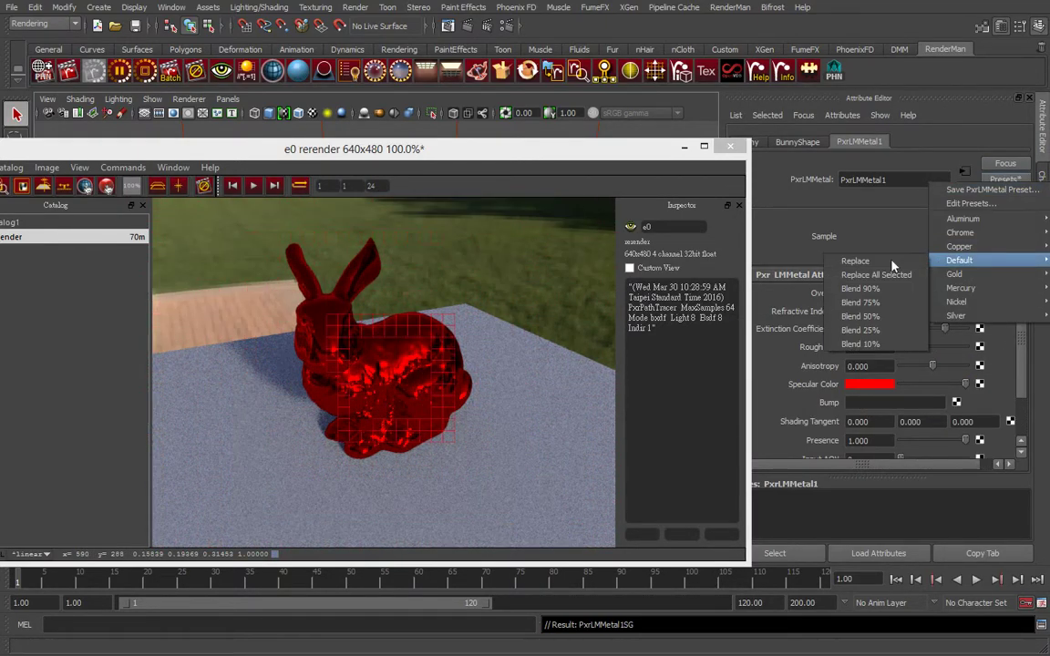
Replace the PxrLMMetal1 material settings with the Default preset.
click(892, 263)
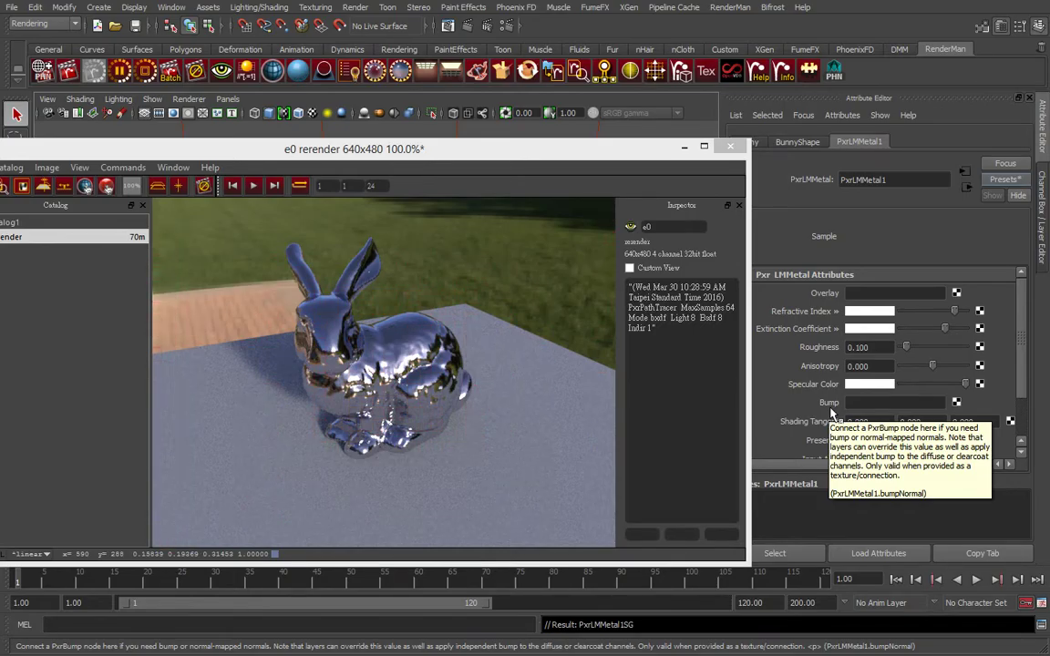
mouse_move(920, 403)
scroll(1012, 374, down, 2)
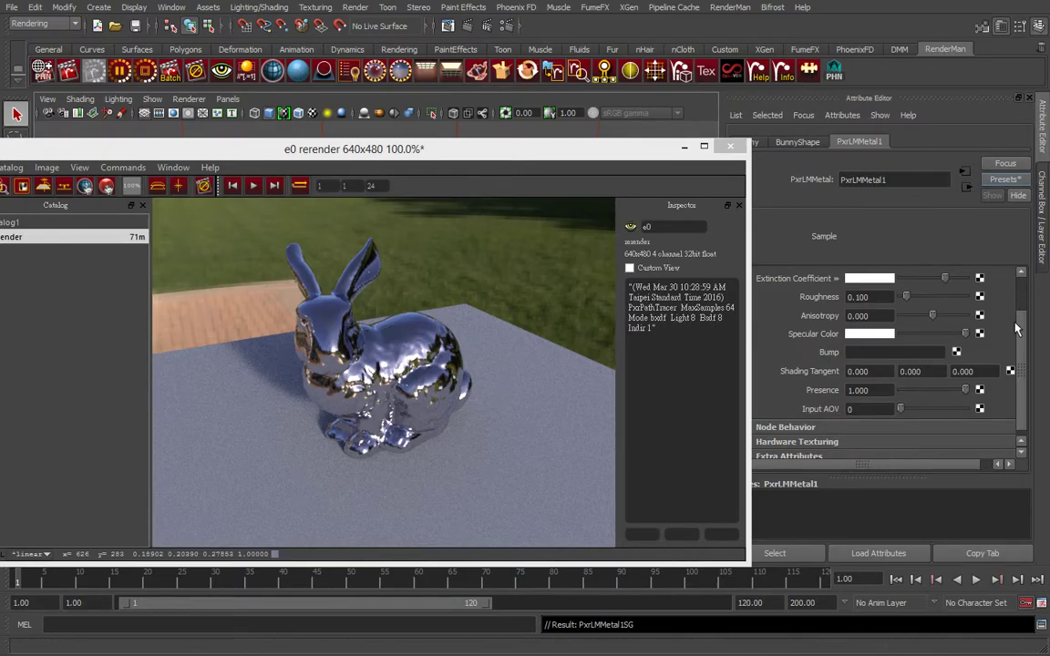
scroll(1031, 314, up, 2)
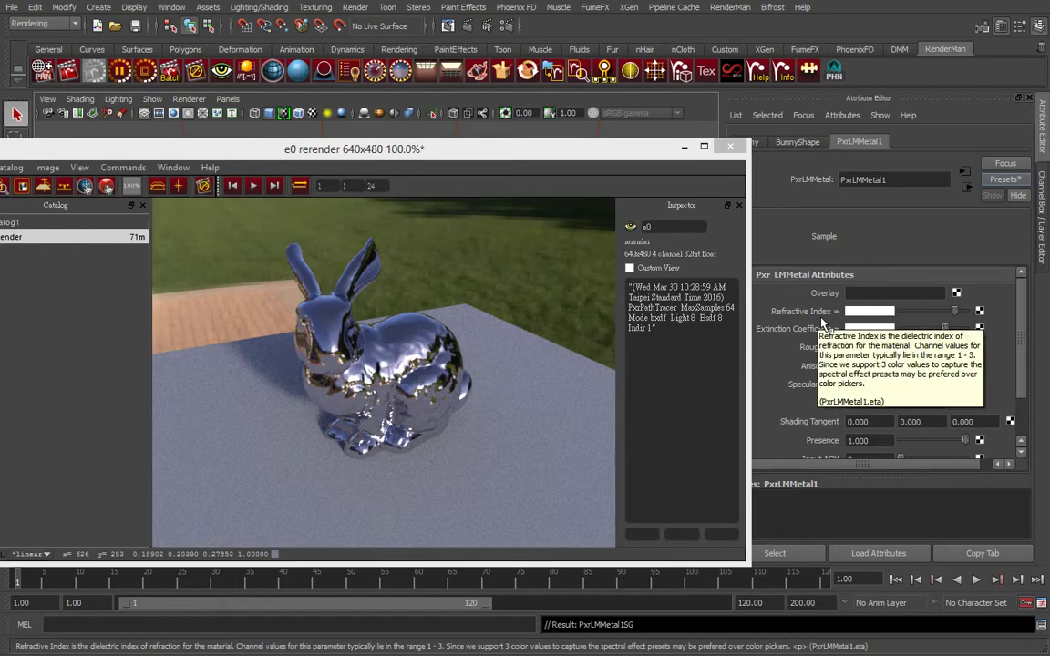
mouse_move(795, 329)
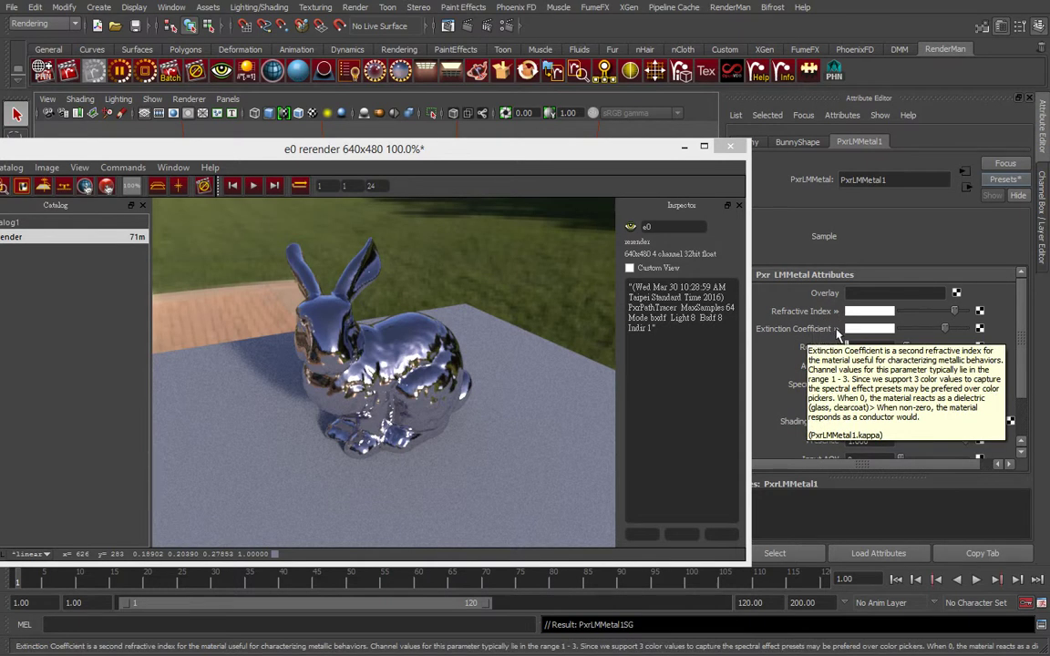
Open and close the Refractive Index colour chooser unchanged, then show its metal presets menu.
click(864, 312)
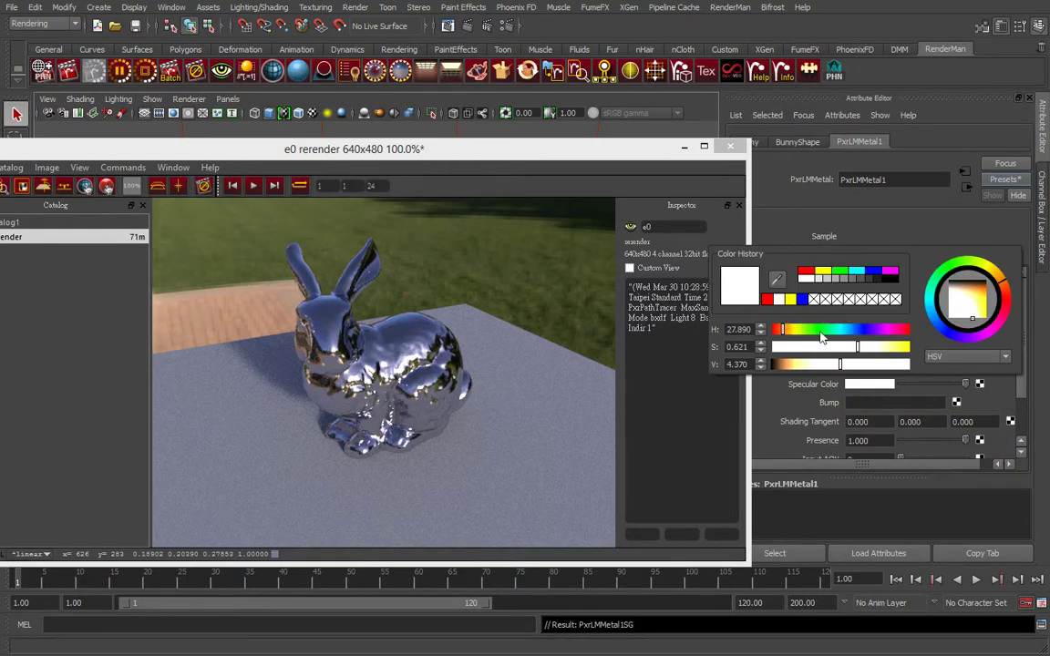
click(874, 238)
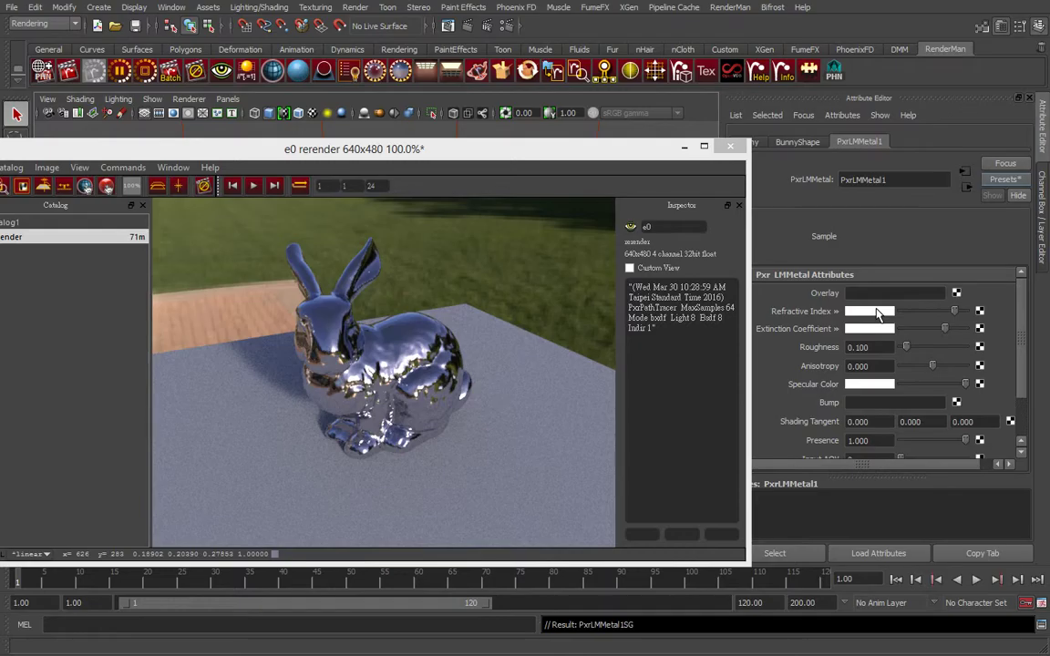
mouse_move(802, 311)
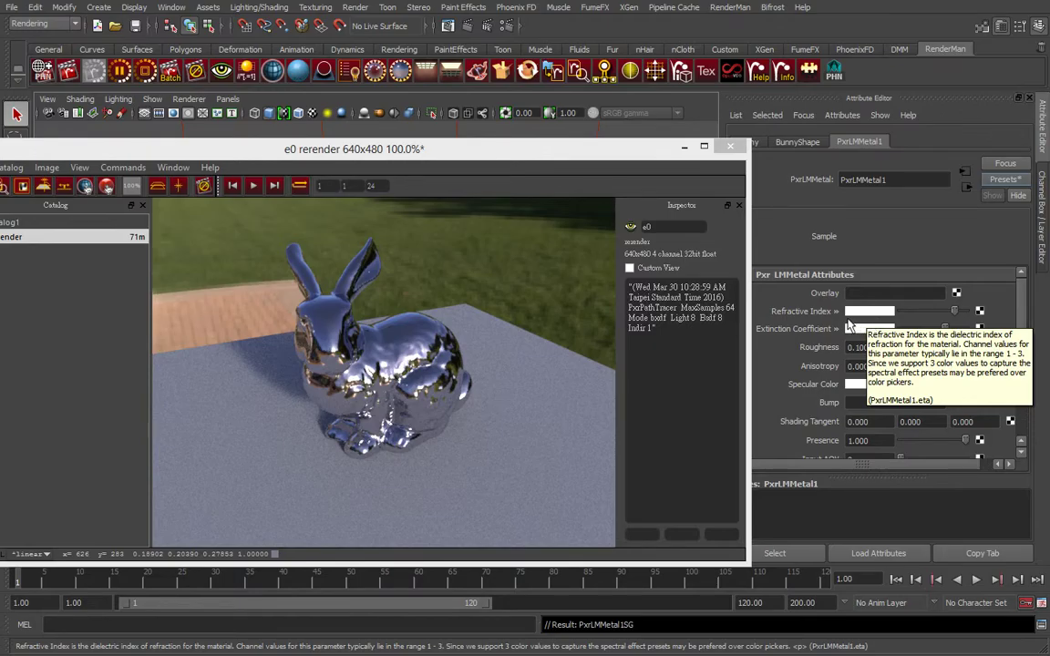
click(836, 310)
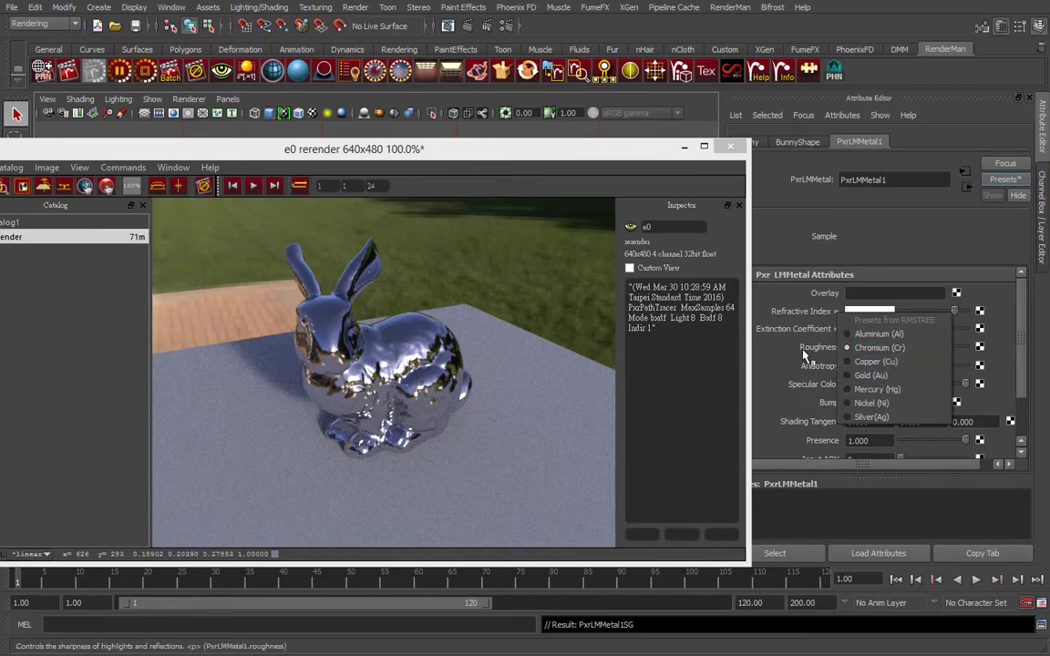
Reopen the Refractive Index presets popup and dismiss it without picking a metal.
right_click(799, 322)
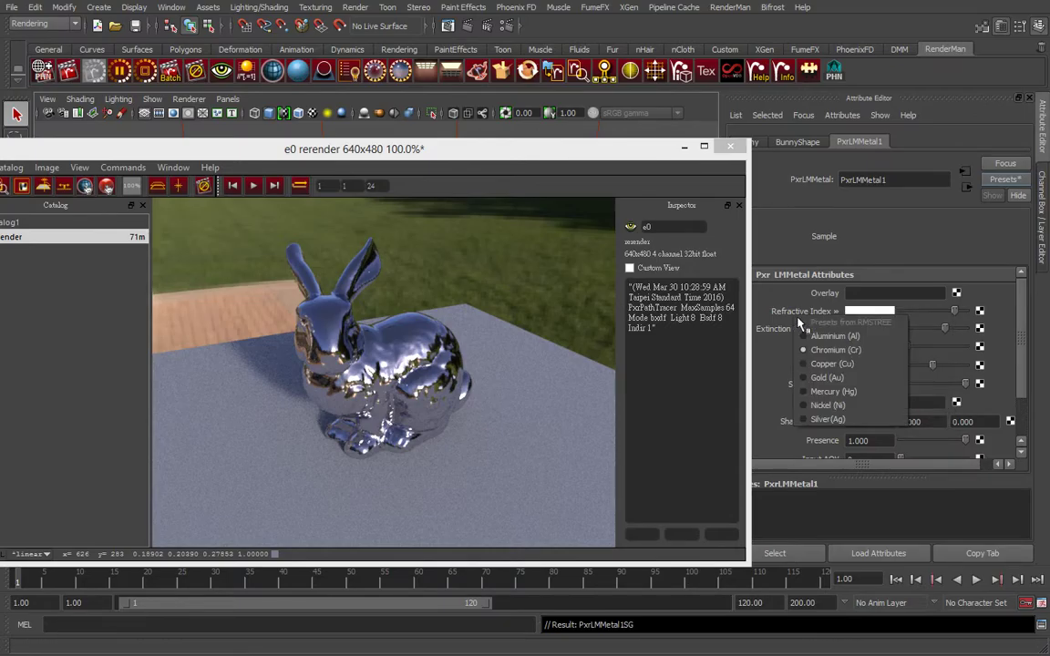
click(873, 314)
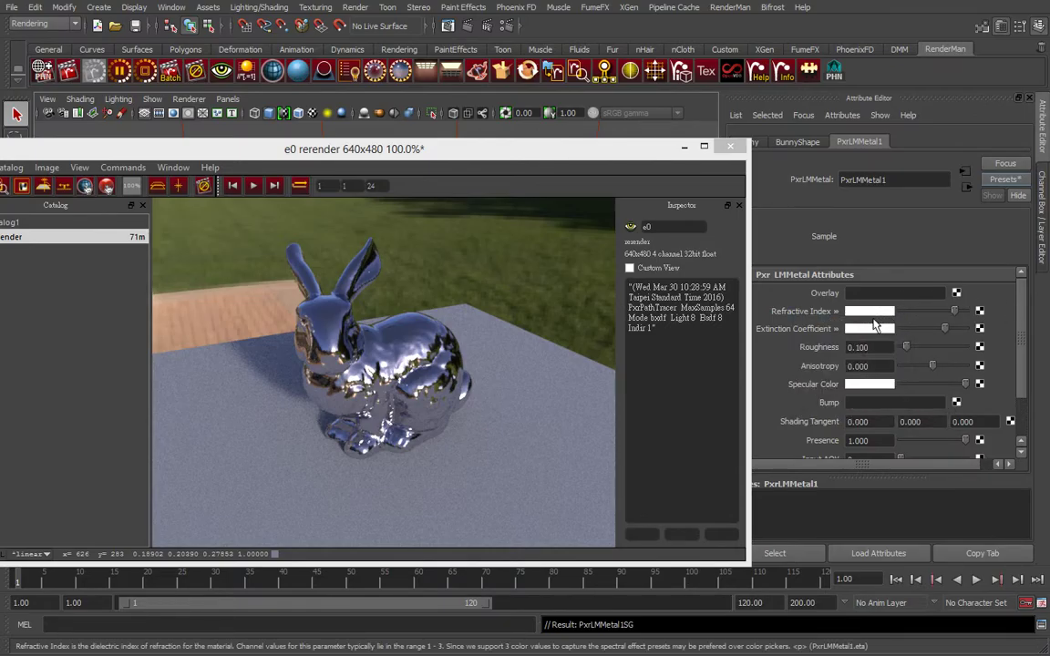